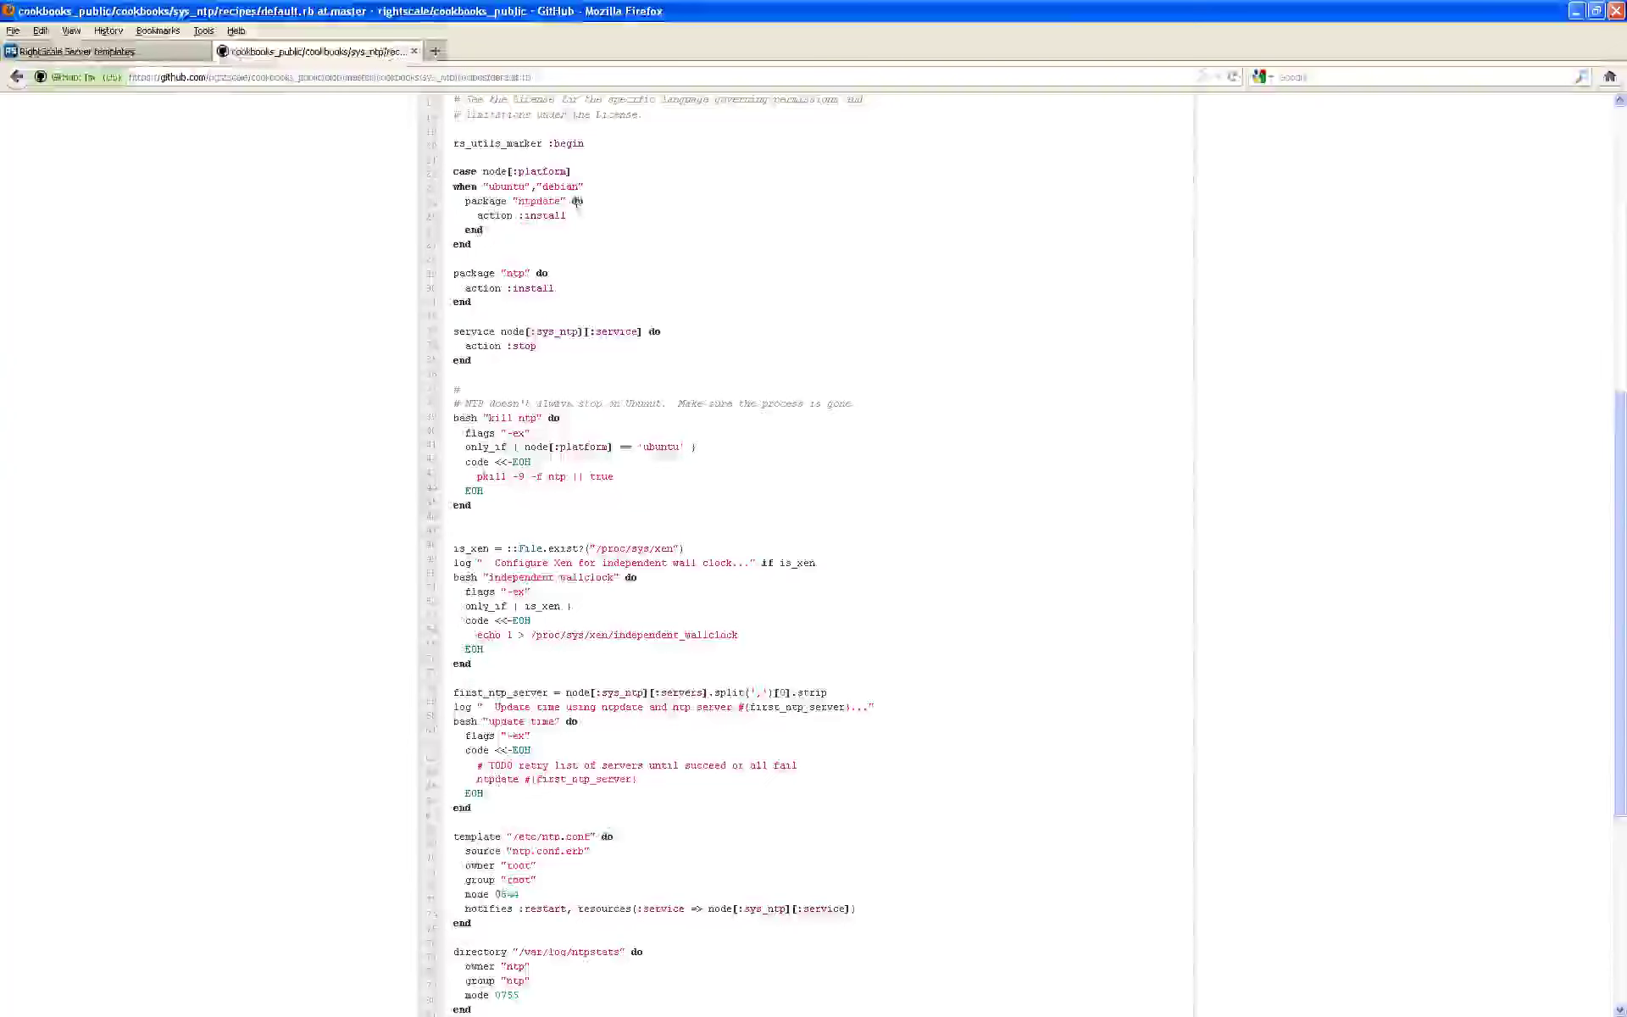
Step: Review the rest of the sys_ntp default recipe, from the package installs to the final service start
{"action": "scroll", "coordinate": [540, 236], "scroll_direction": "down", "scroll_amount": 3}
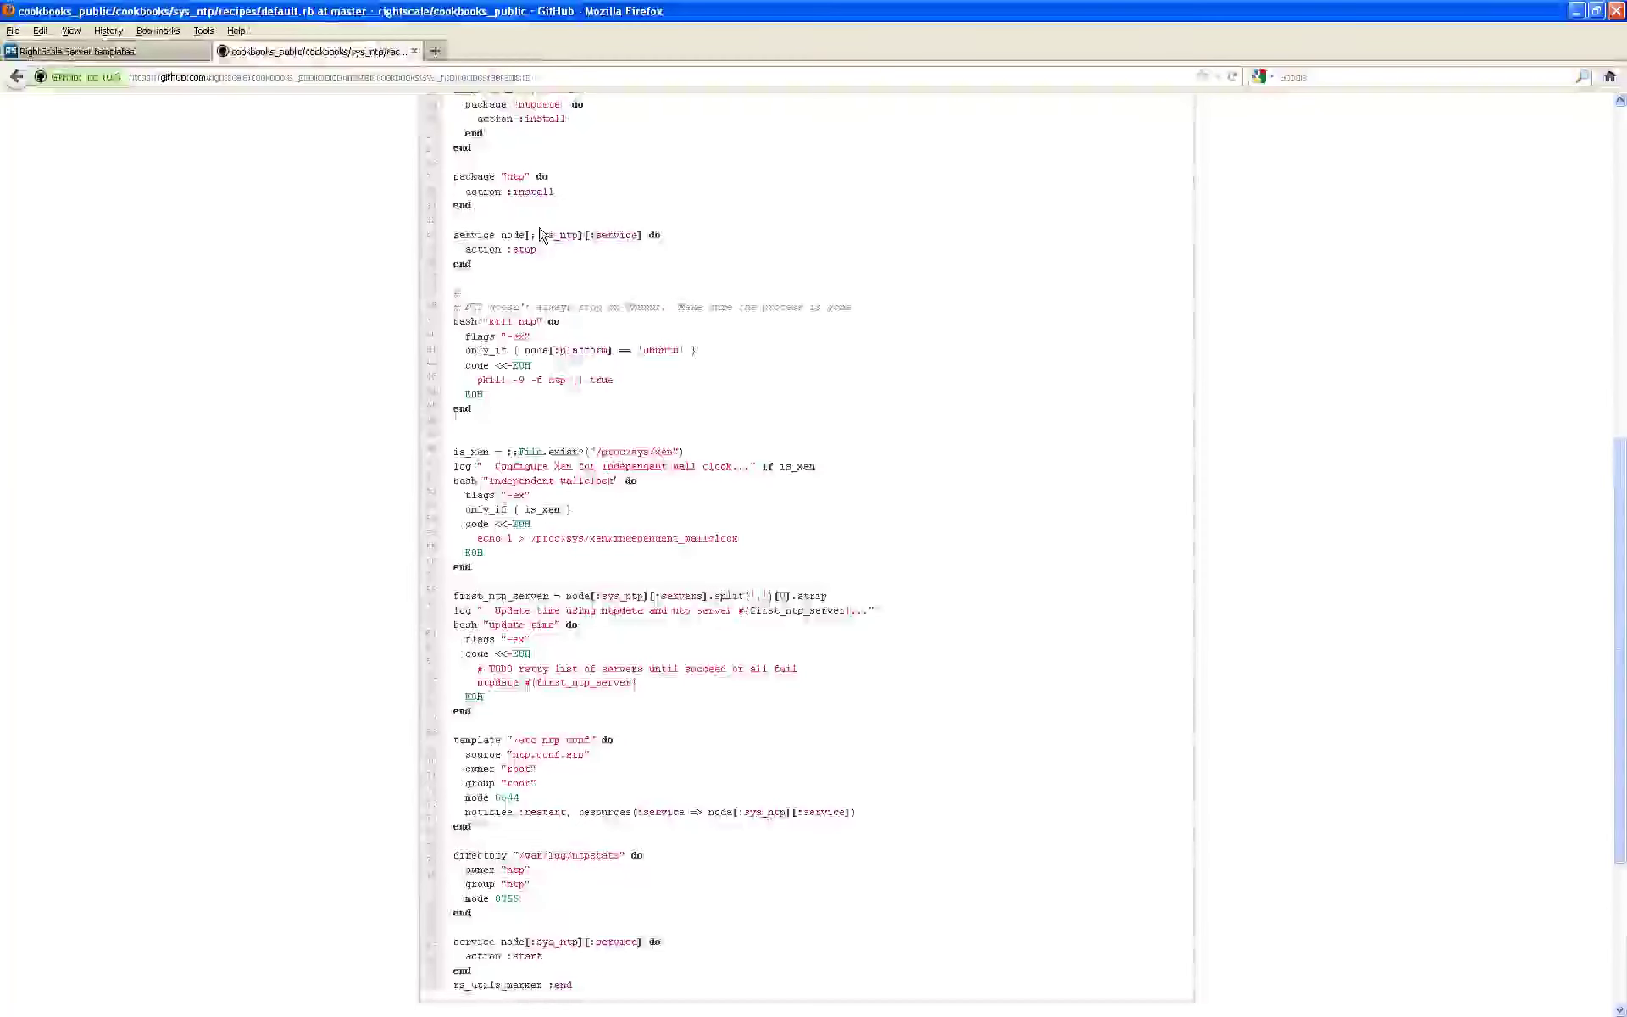
{"action": "scroll", "coordinate": [540, 233], "scroll_direction": "down", "scroll_amount": 3}
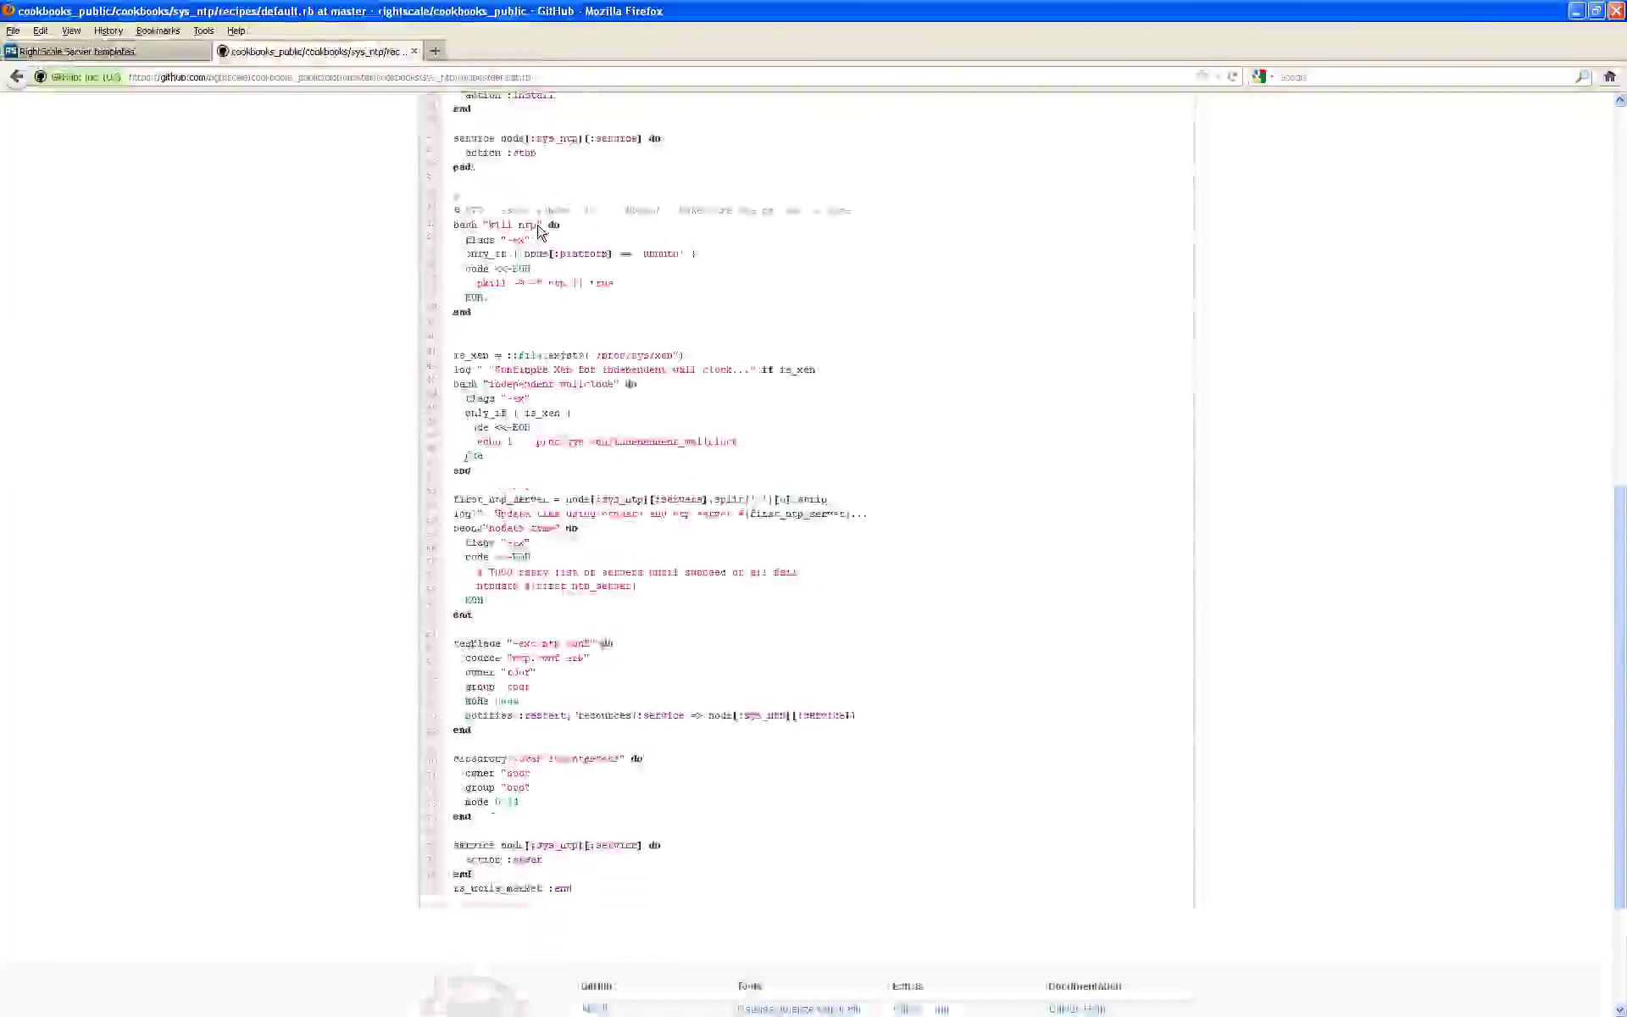
{"action": "scroll", "coordinate": [540, 236], "scroll_direction": "up", "scroll_amount": 3}
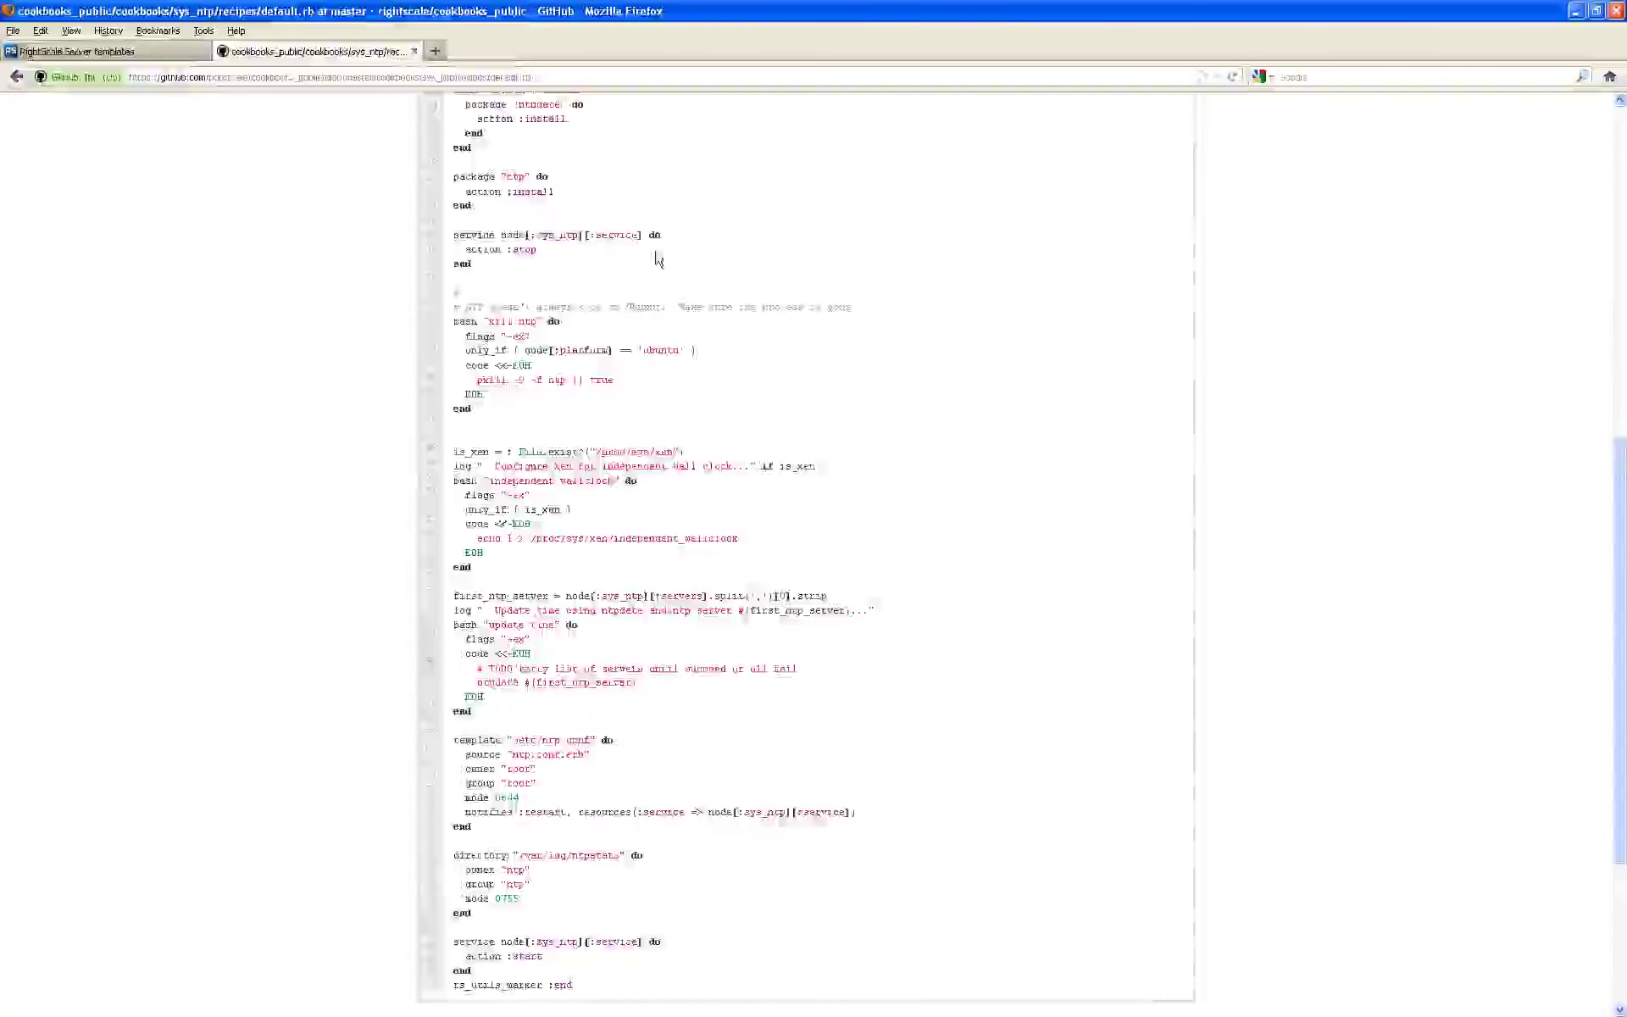
Step: Switch to the RightScale ServerTemplates list and open the SYS Monitoring install boot script of Base ServerTemplate - 11H1 rev 12
{"action": "left_click", "coordinate": [60, 52]}
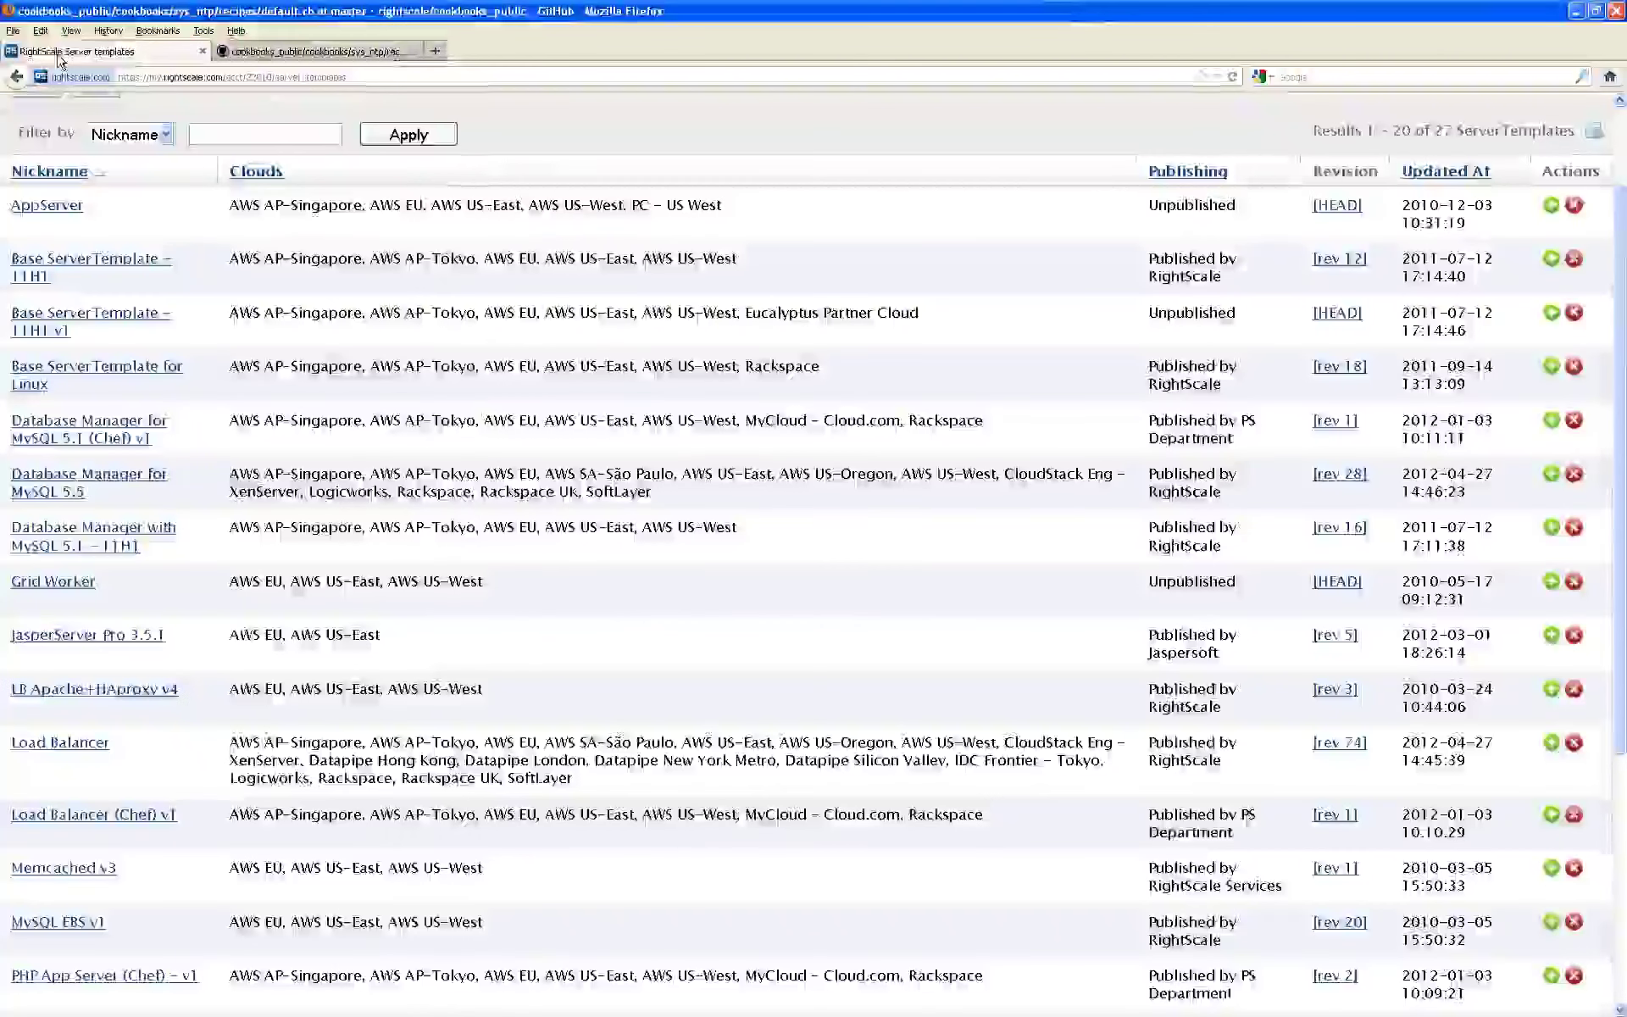
{"action": "left_click", "coordinate": [70, 267]}
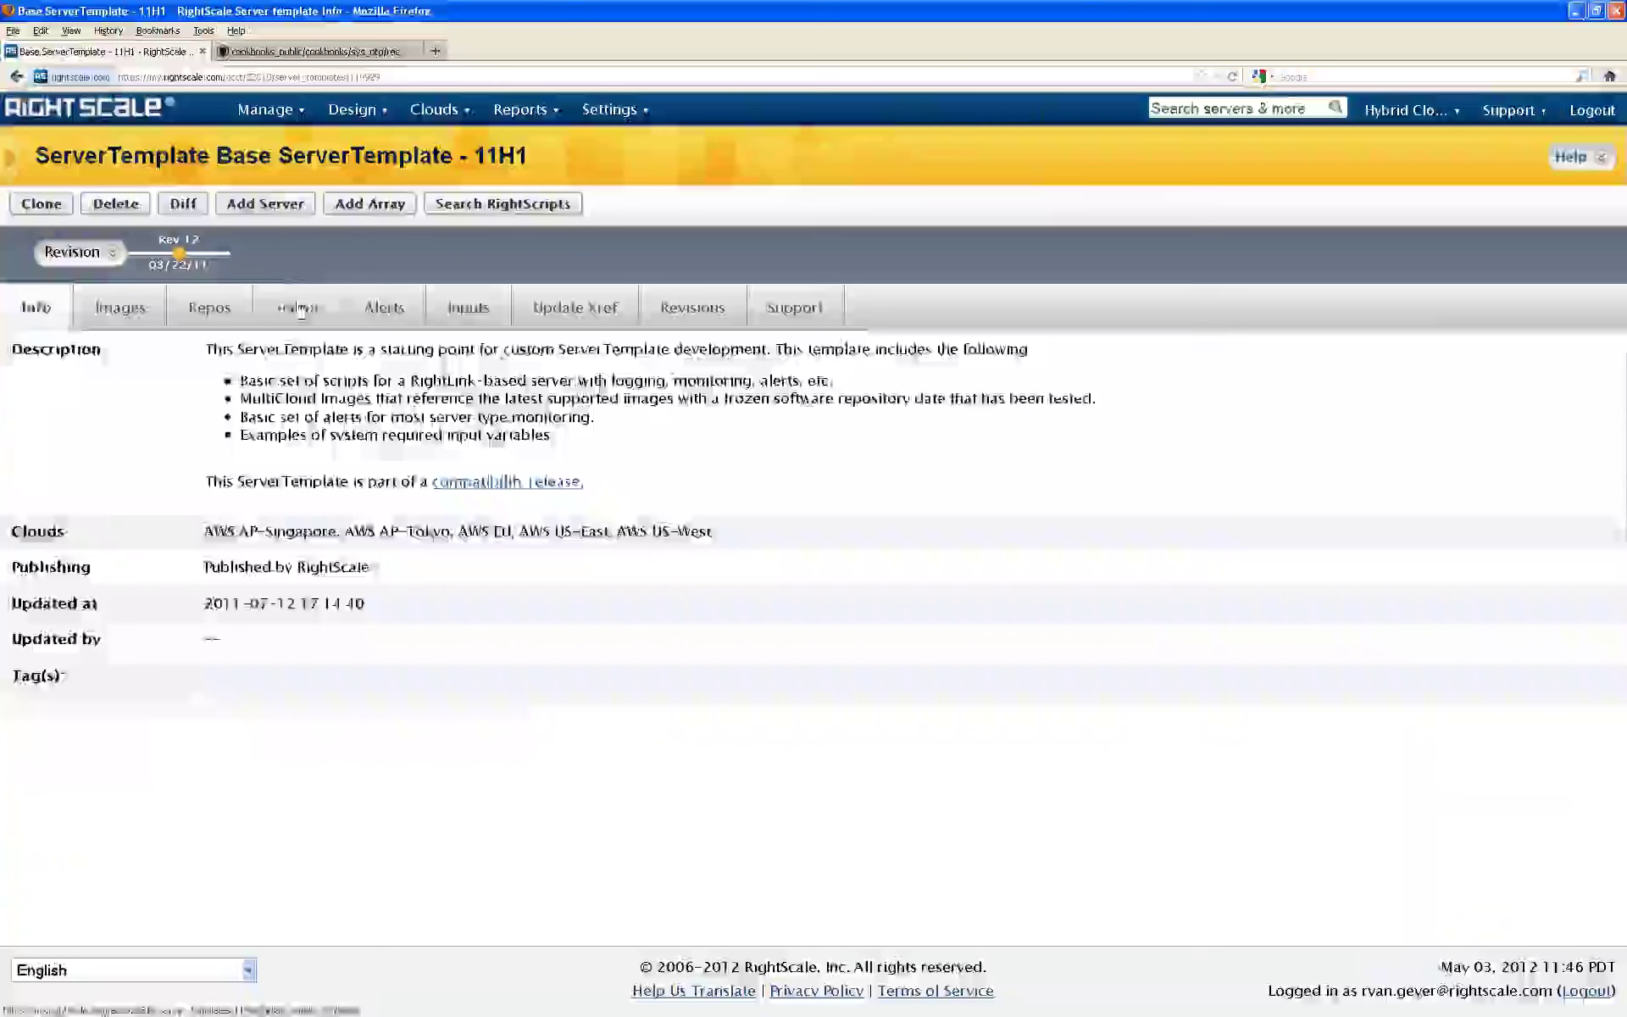
{"action": "left_click", "coordinate": [297, 308]}
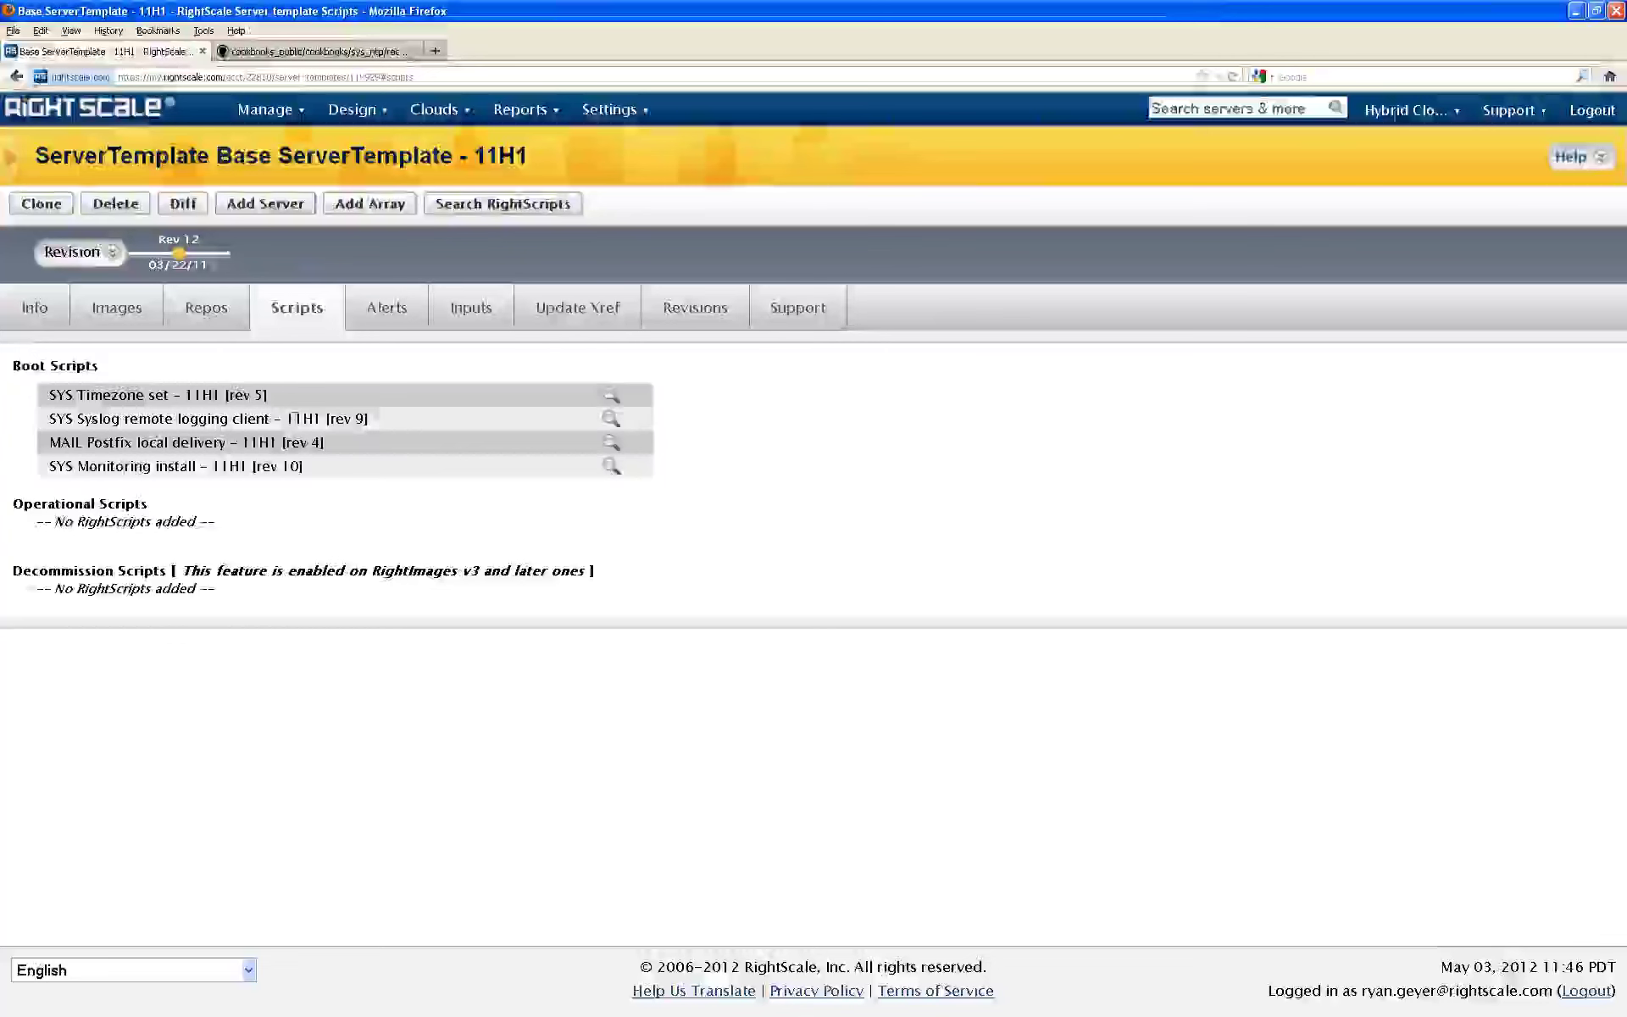
{"action": "left_click", "coordinate": [610, 467]}
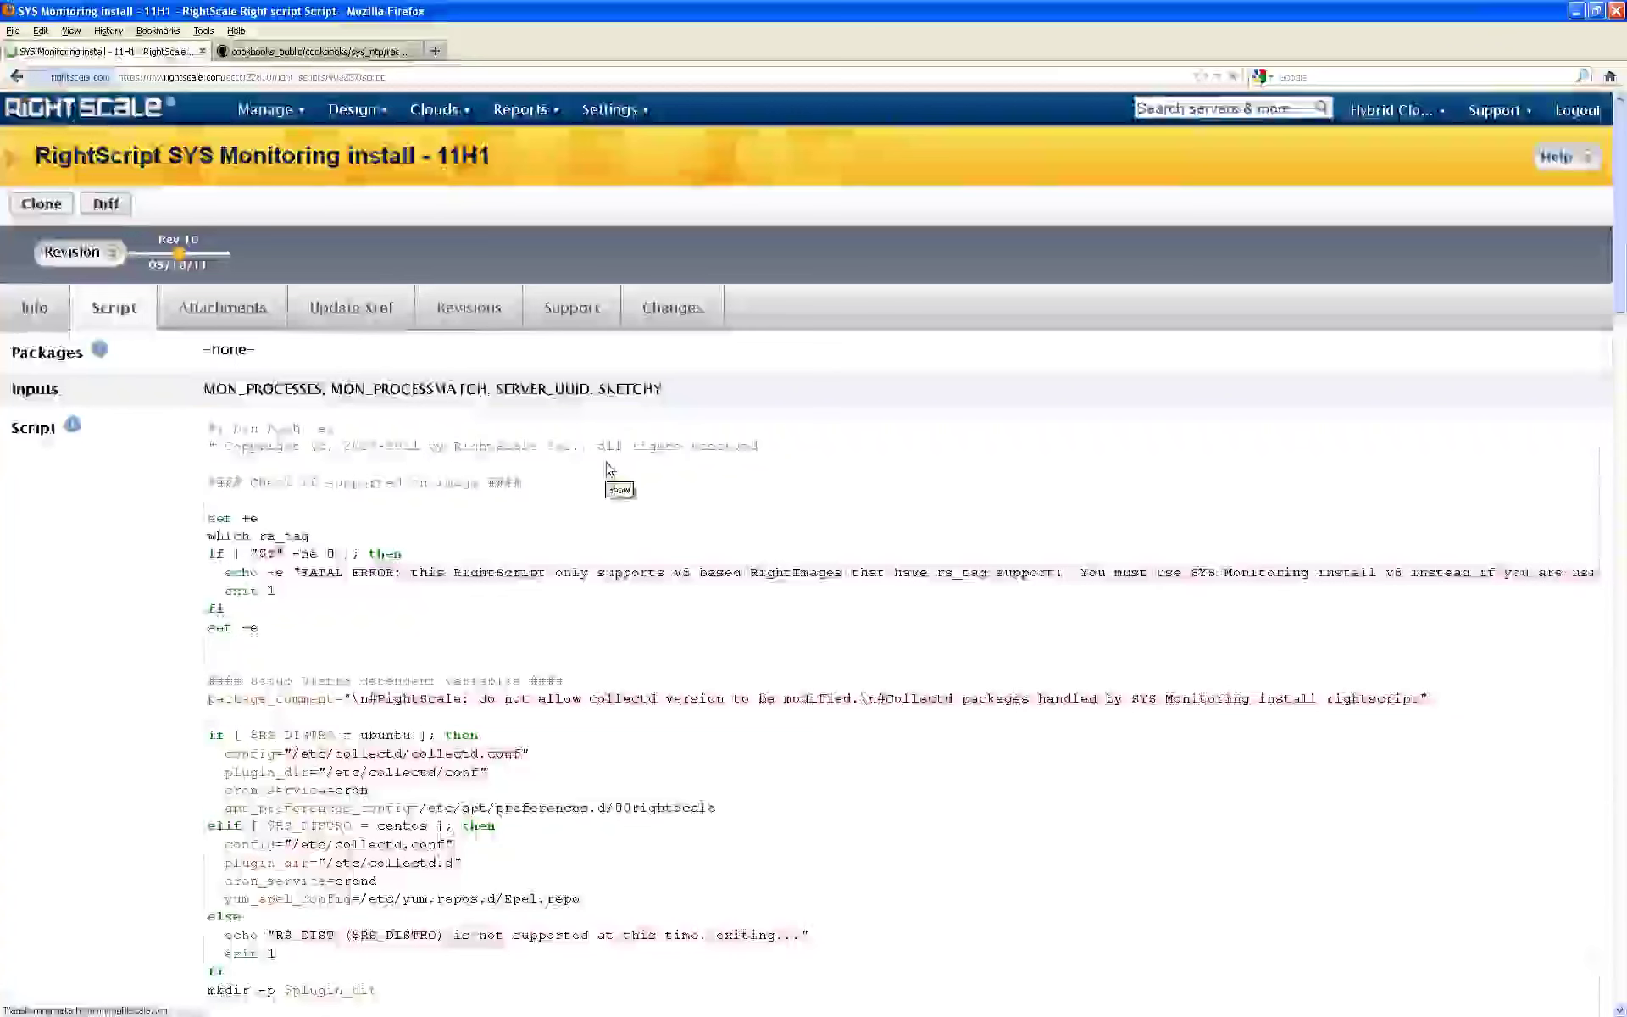
Step: Examine the SYS Monitoring install script's code, highlighting bash in its first line and reading through the distro-dependent and configuration sections
{"action": "scroll", "coordinate": [610, 471], "scroll_direction": "down", "scroll_amount": 5}
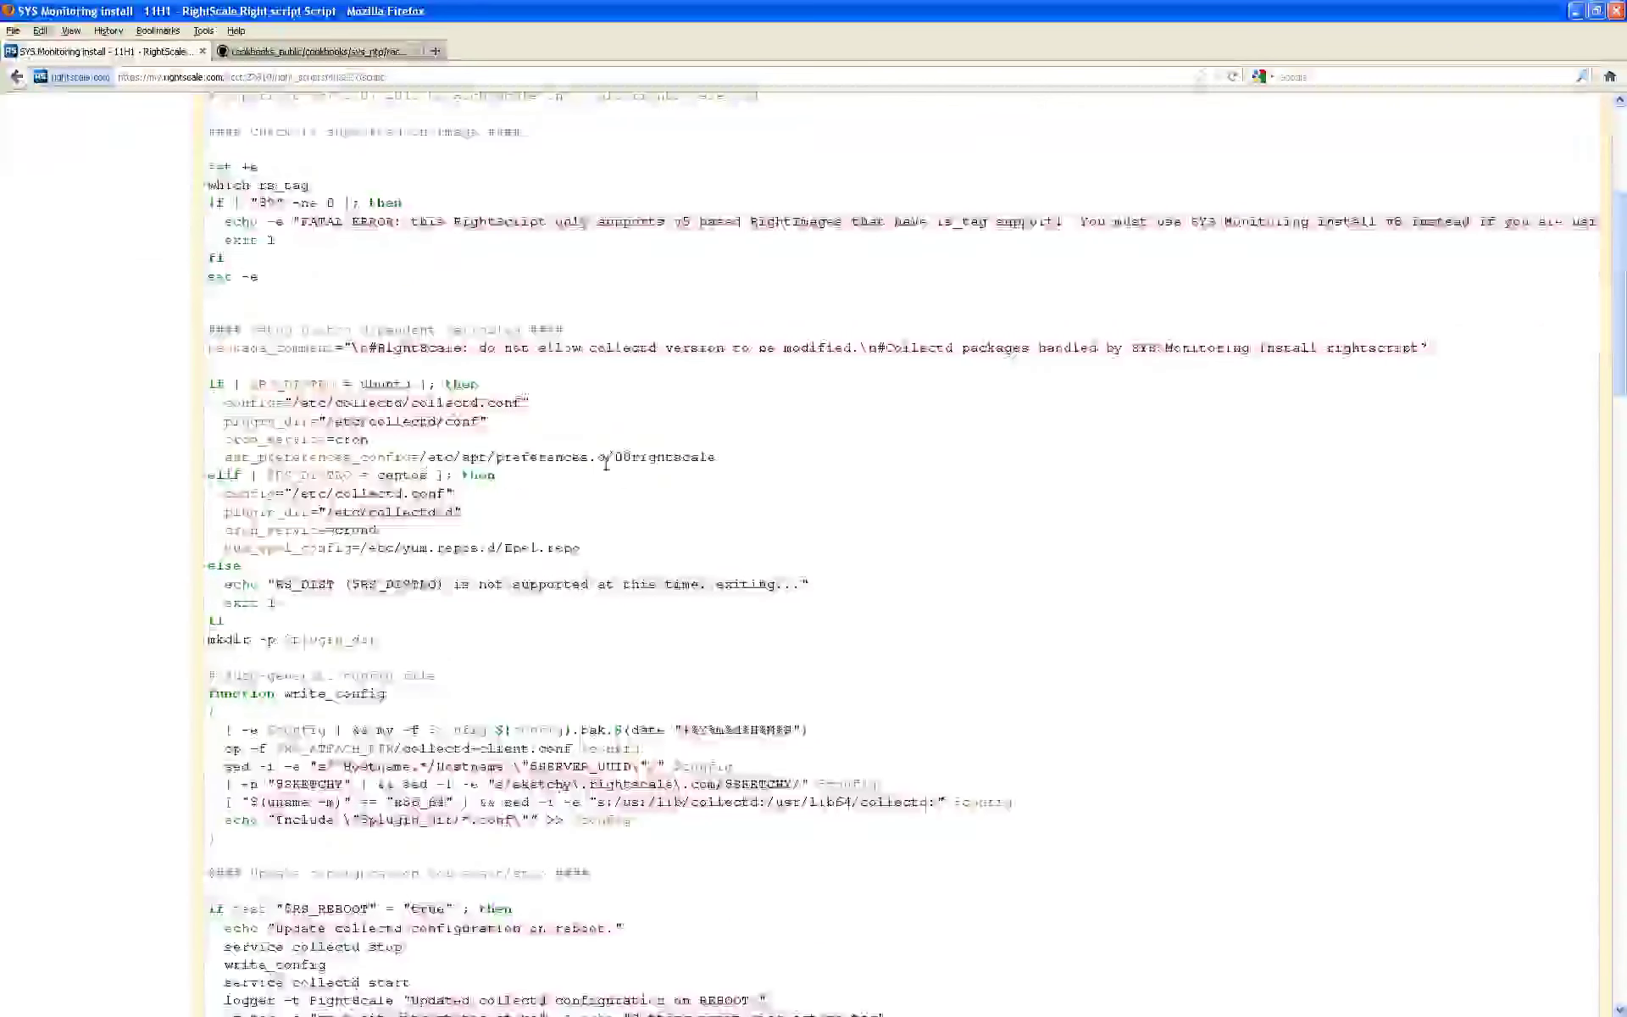
{"action": "scroll", "coordinate": [607, 464], "scroll_direction": "up", "scroll_amount": 2}
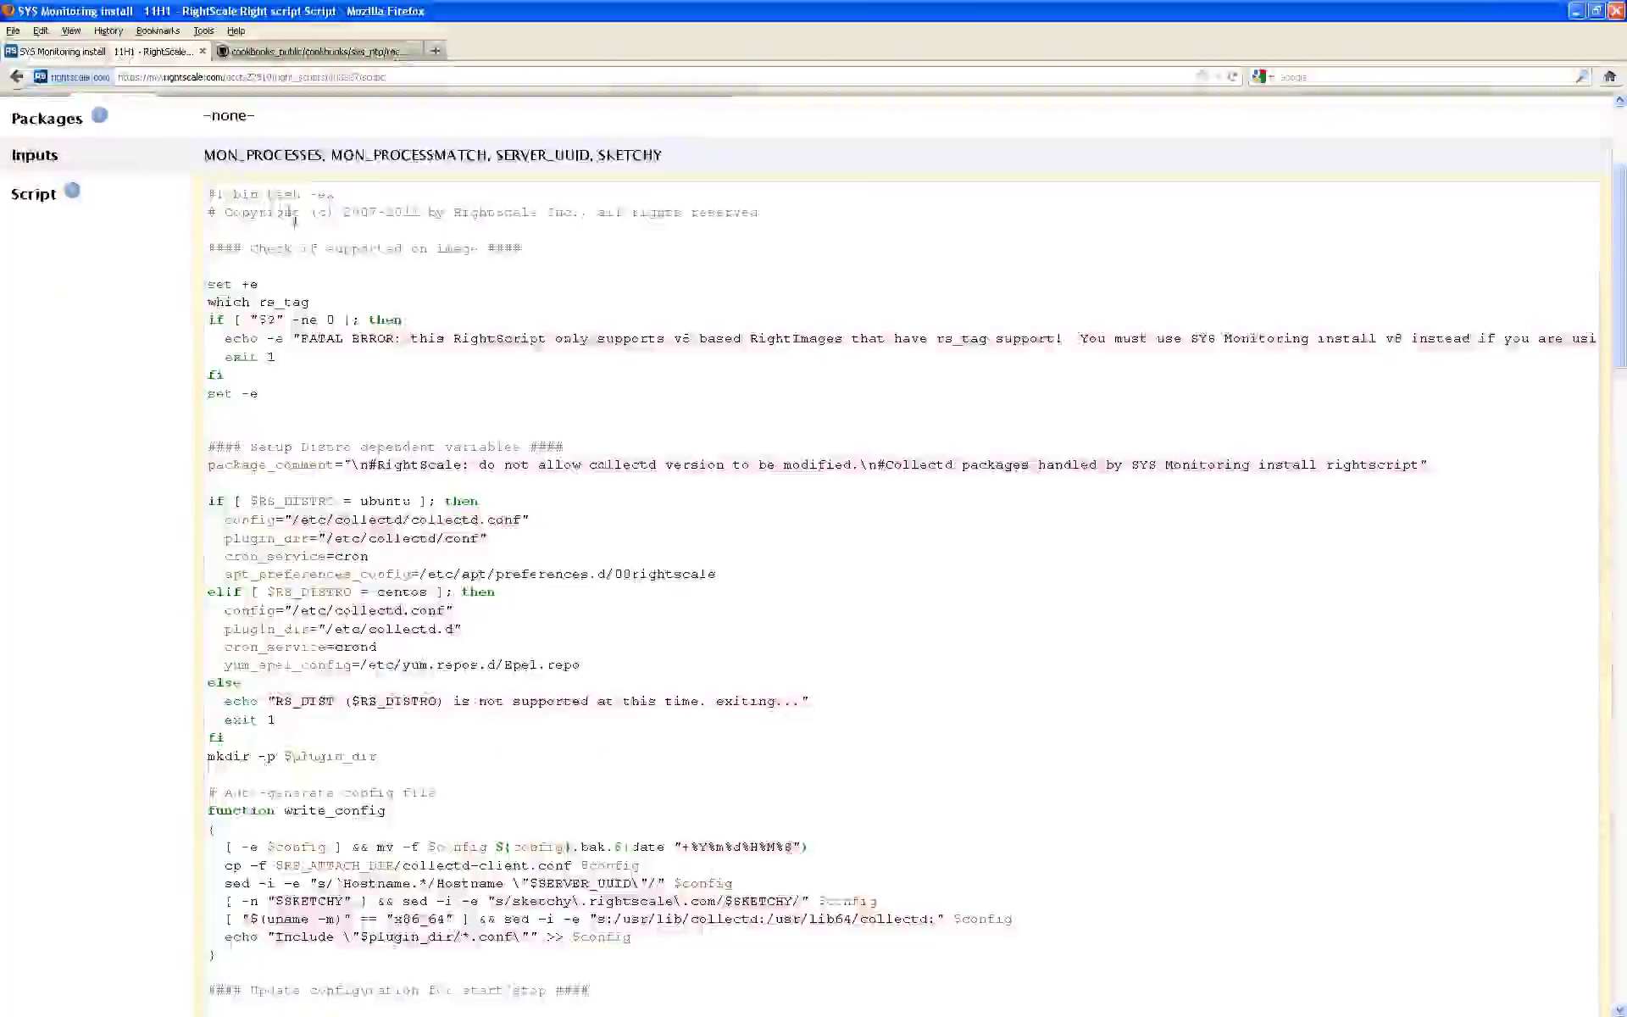
{"action": "double_click", "coordinate": [280, 197]}
{"action": "scroll", "coordinate": [363, 317], "scroll_direction": "down", "scroll_amount": 2}
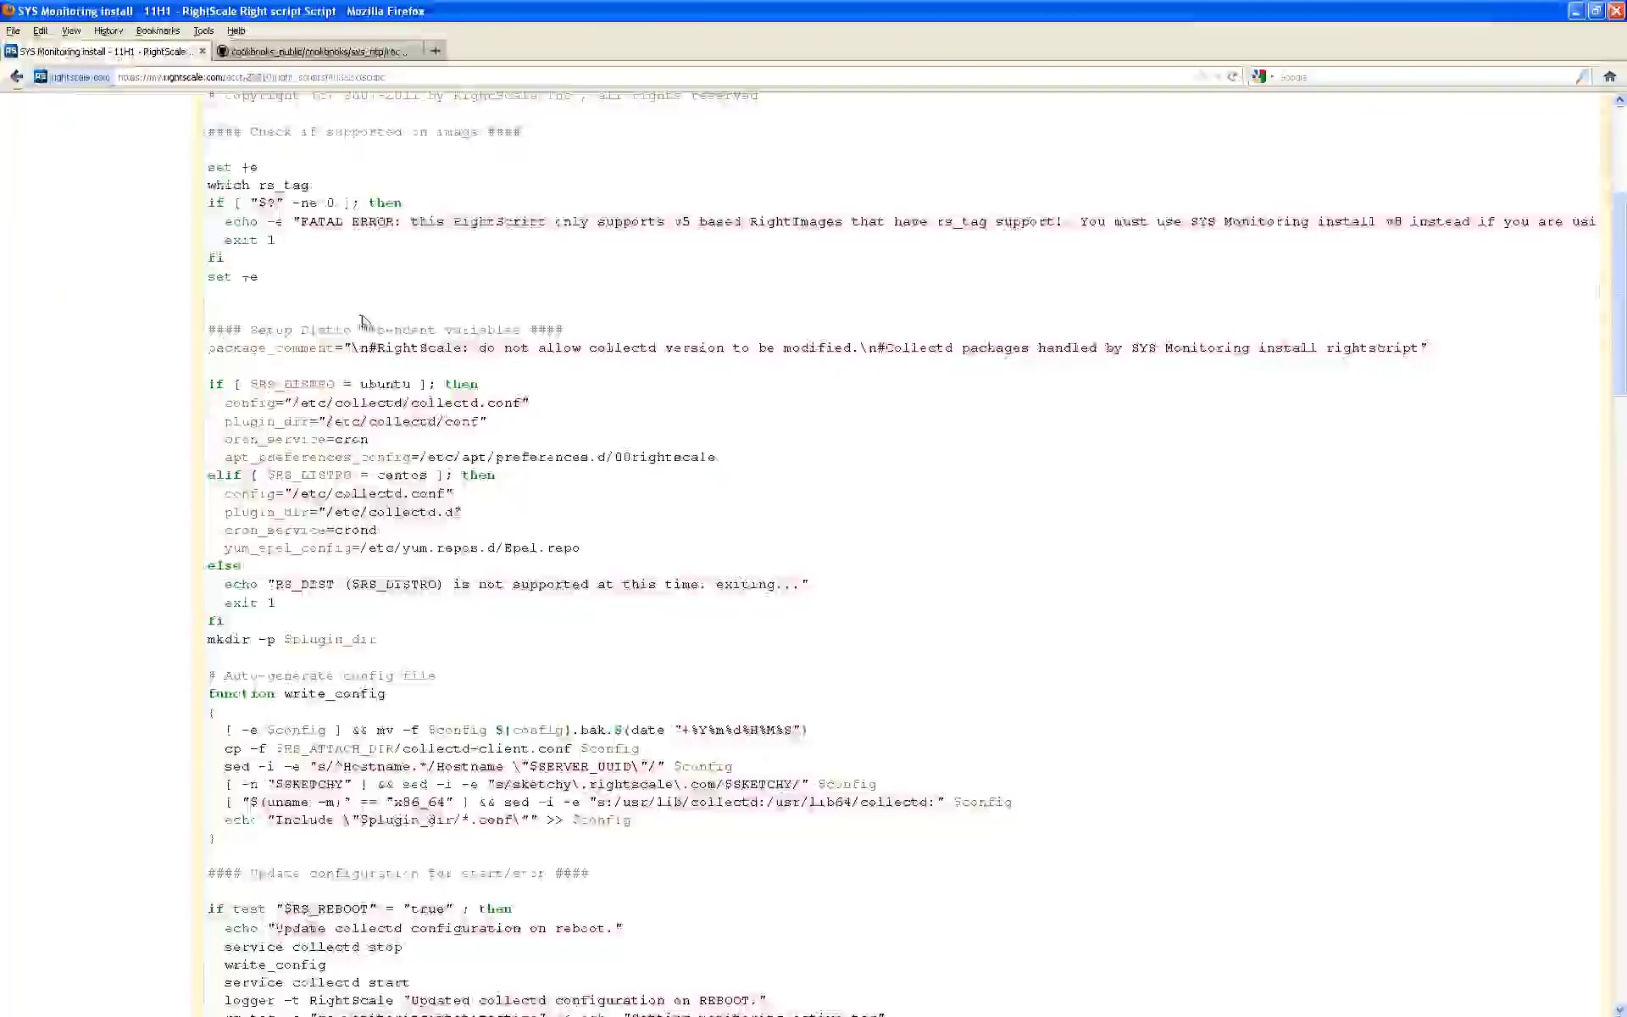
{"action": "scroll", "coordinate": [422, 434], "scroll_direction": "down", "scroll_amount": 2}
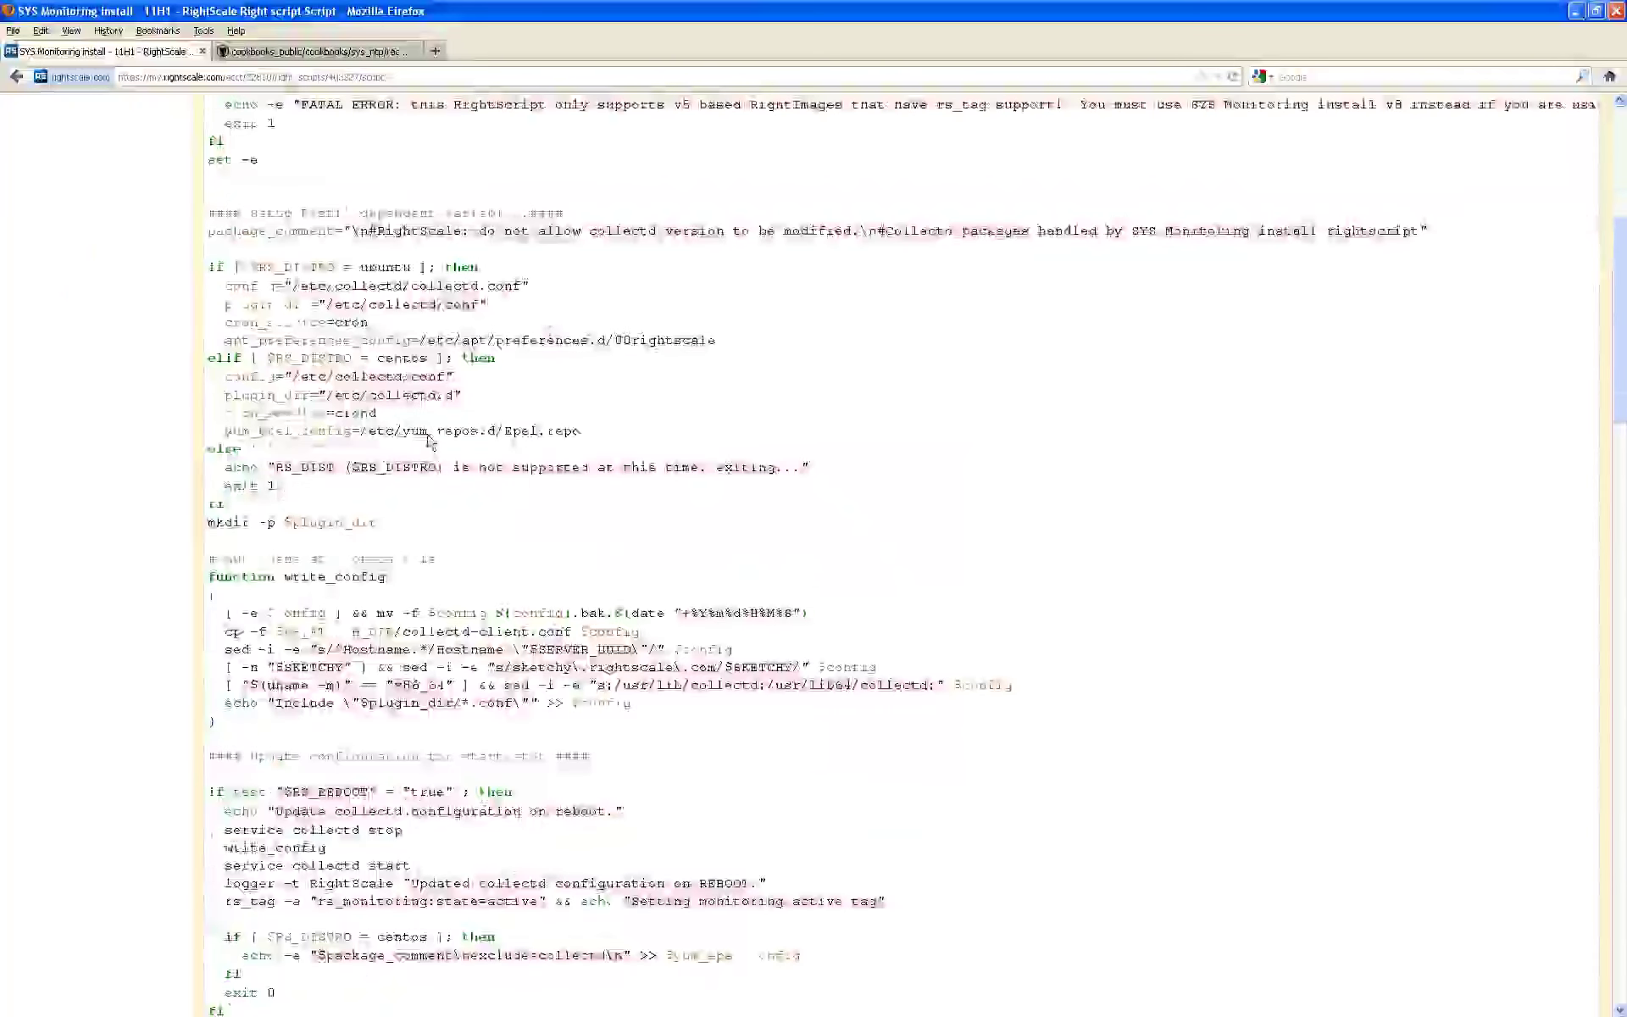
{"action": "scroll", "coordinate": [430, 441], "scroll_direction": "down", "scroll_amount": 4}
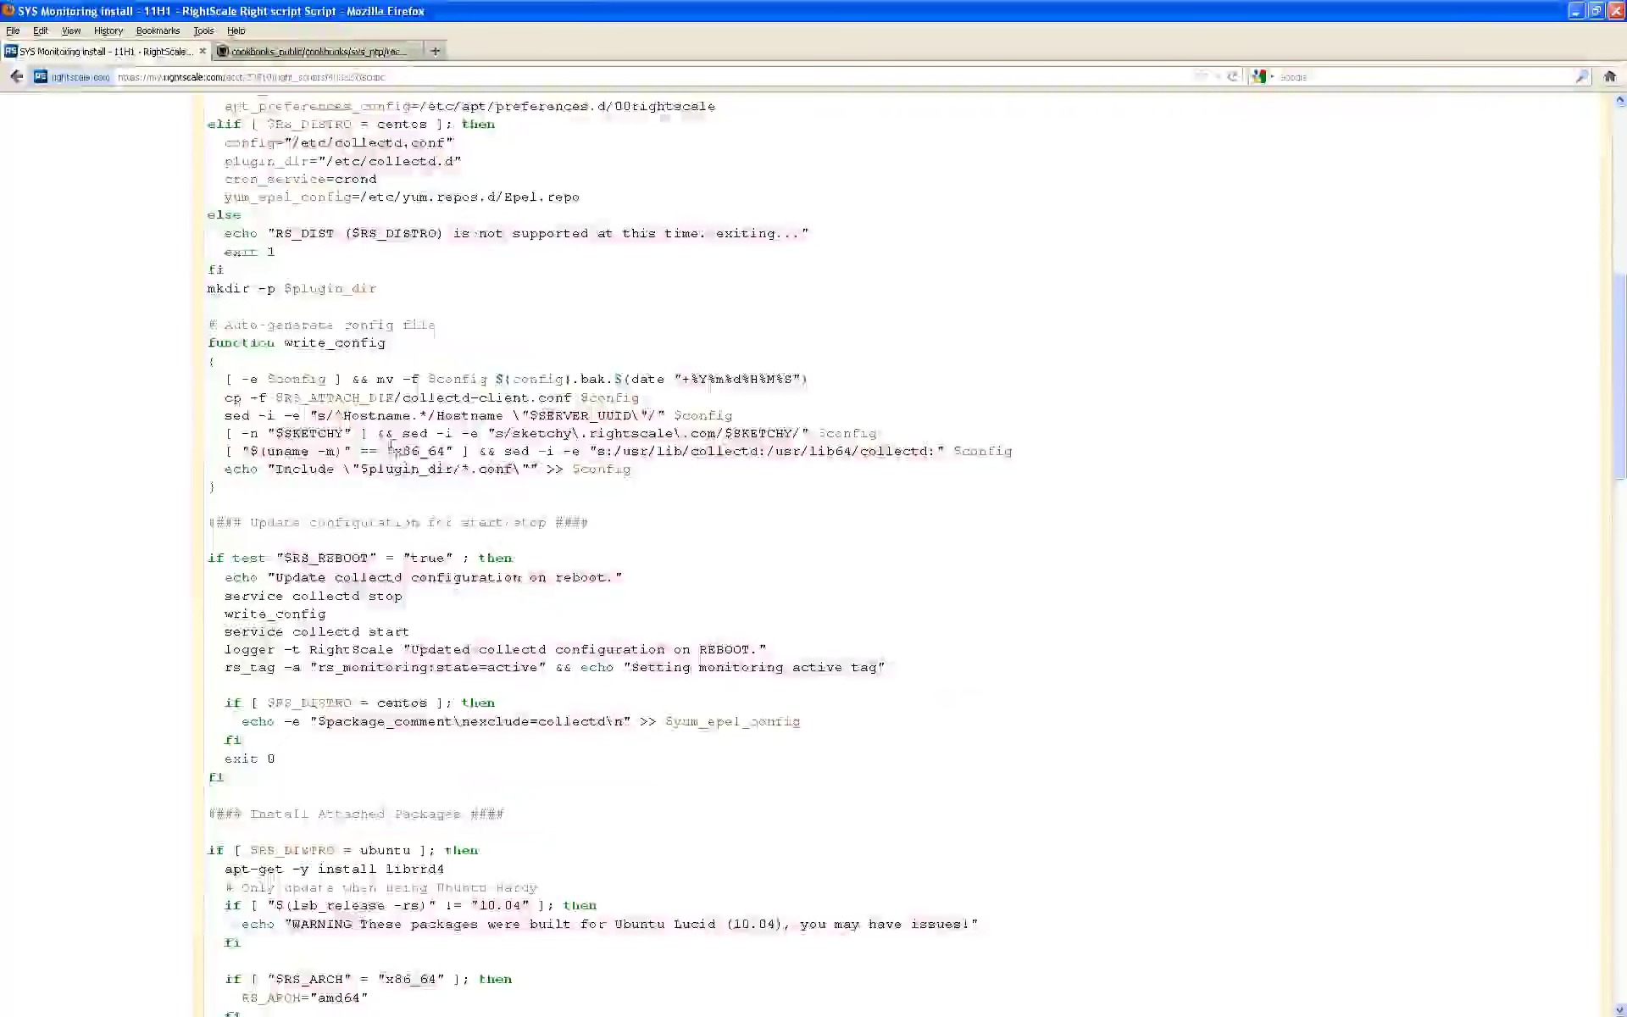
{"action": "scroll", "coordinate": [389, 445], "scroll_direction": "up", "scroll_amount": 2}
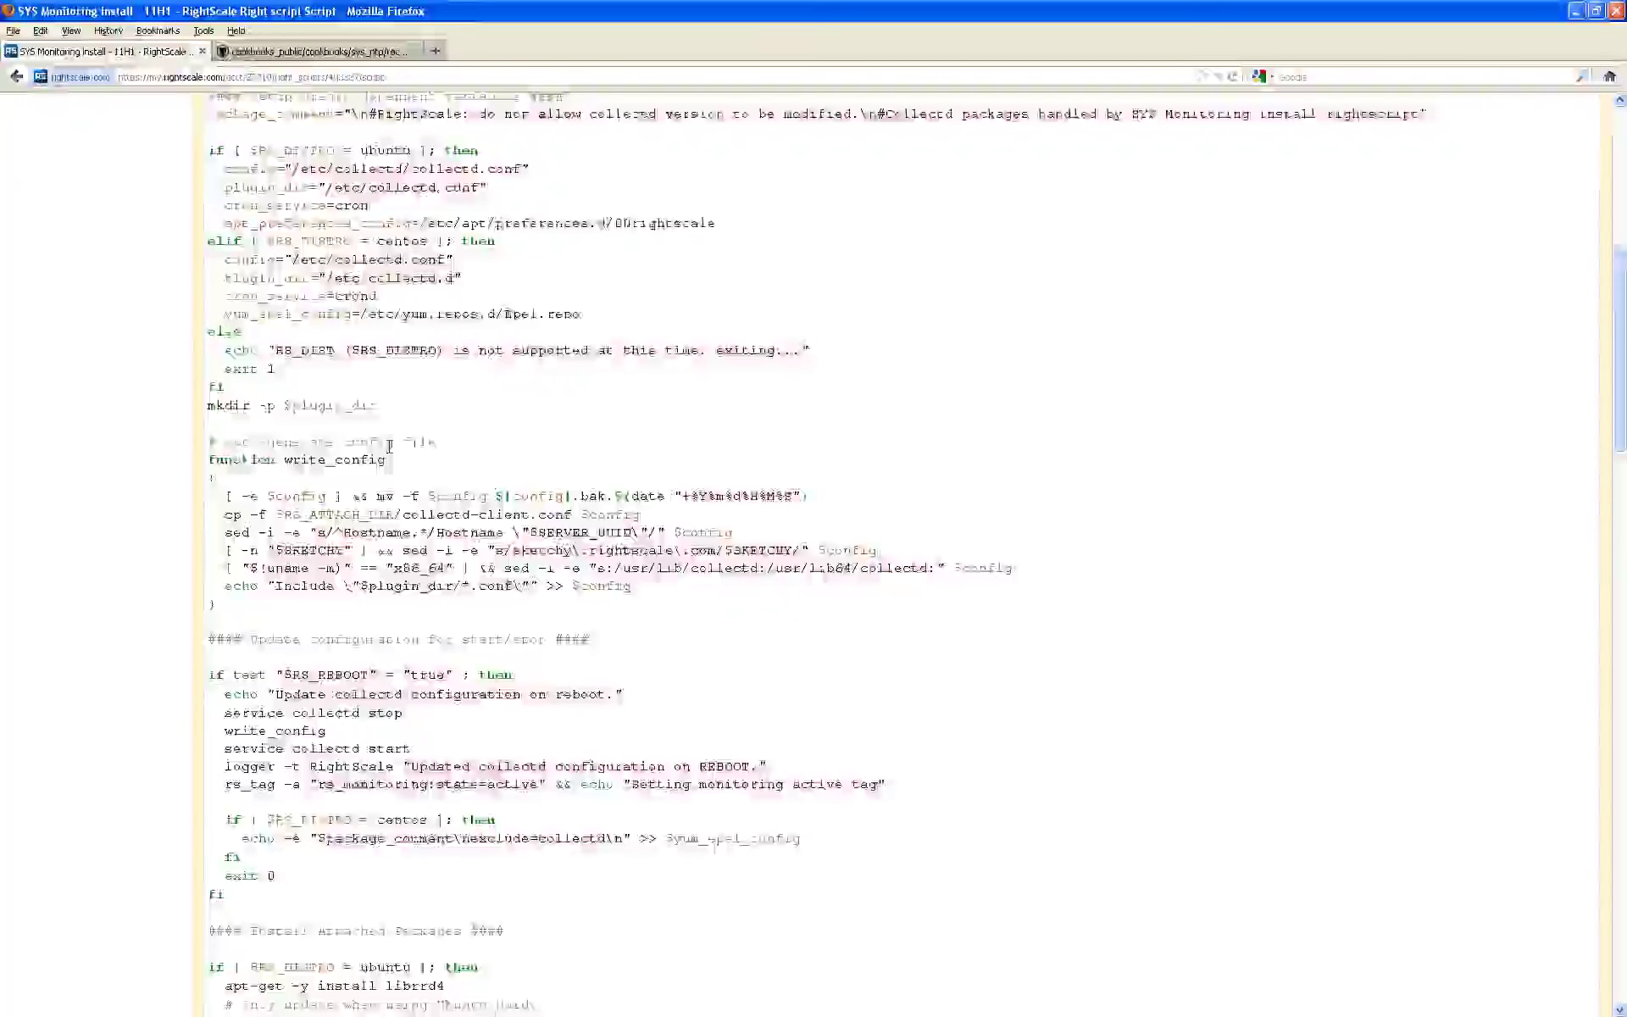
{"action": "scroll", "coordinate": [390, 445], "scroll_direction": "up", "scroll_amount": 10}
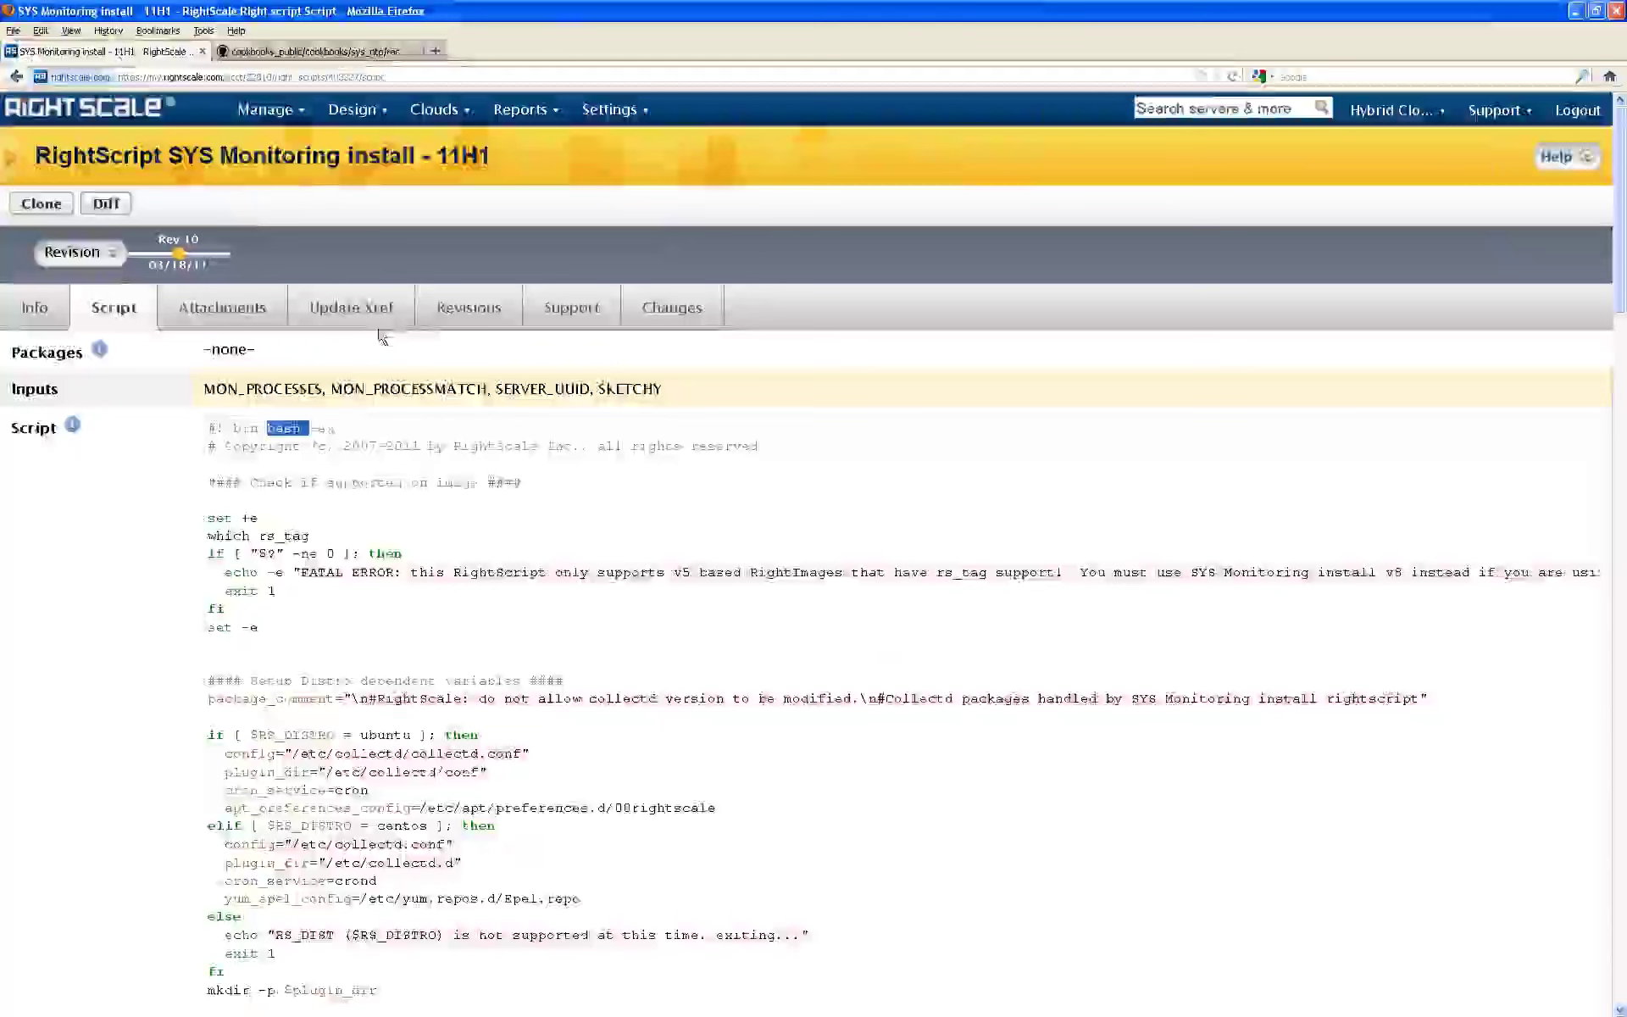
Step: Open the APP1 server and show its alert specifications
{"action": "left_click", "coordinate": [266, 109]}
{"action": "left_click", "coordinate": [525, 175]}
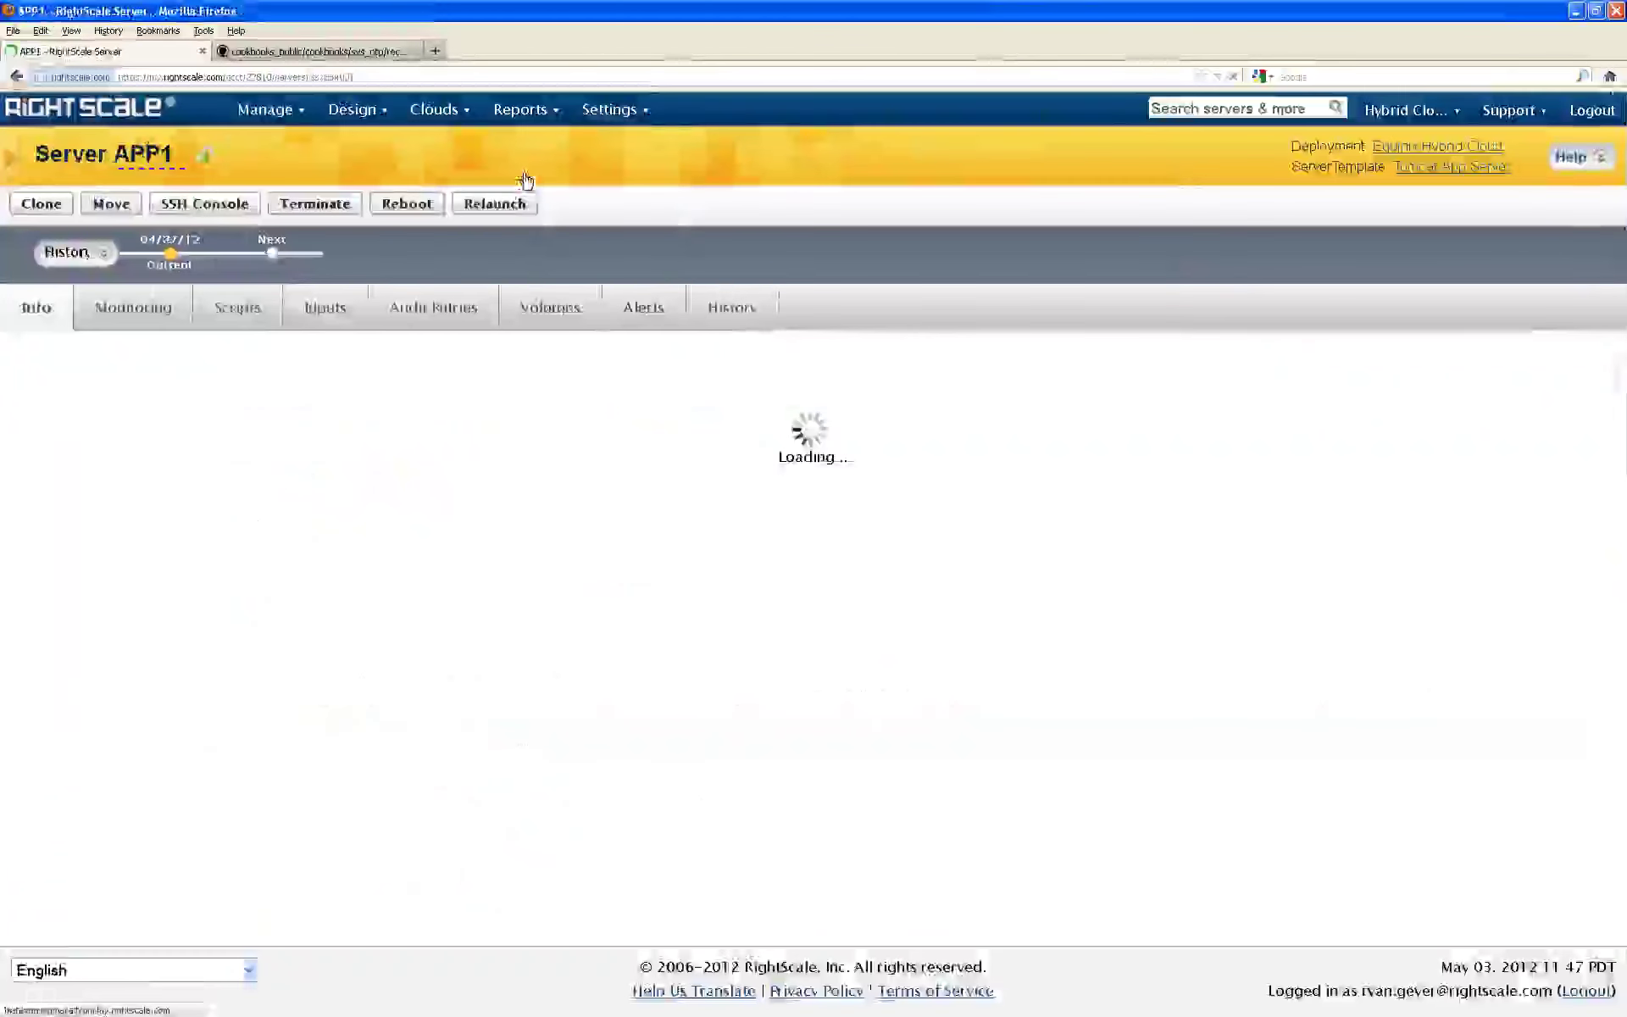
{"action": "left_click", "coordinate": [630, 307]}
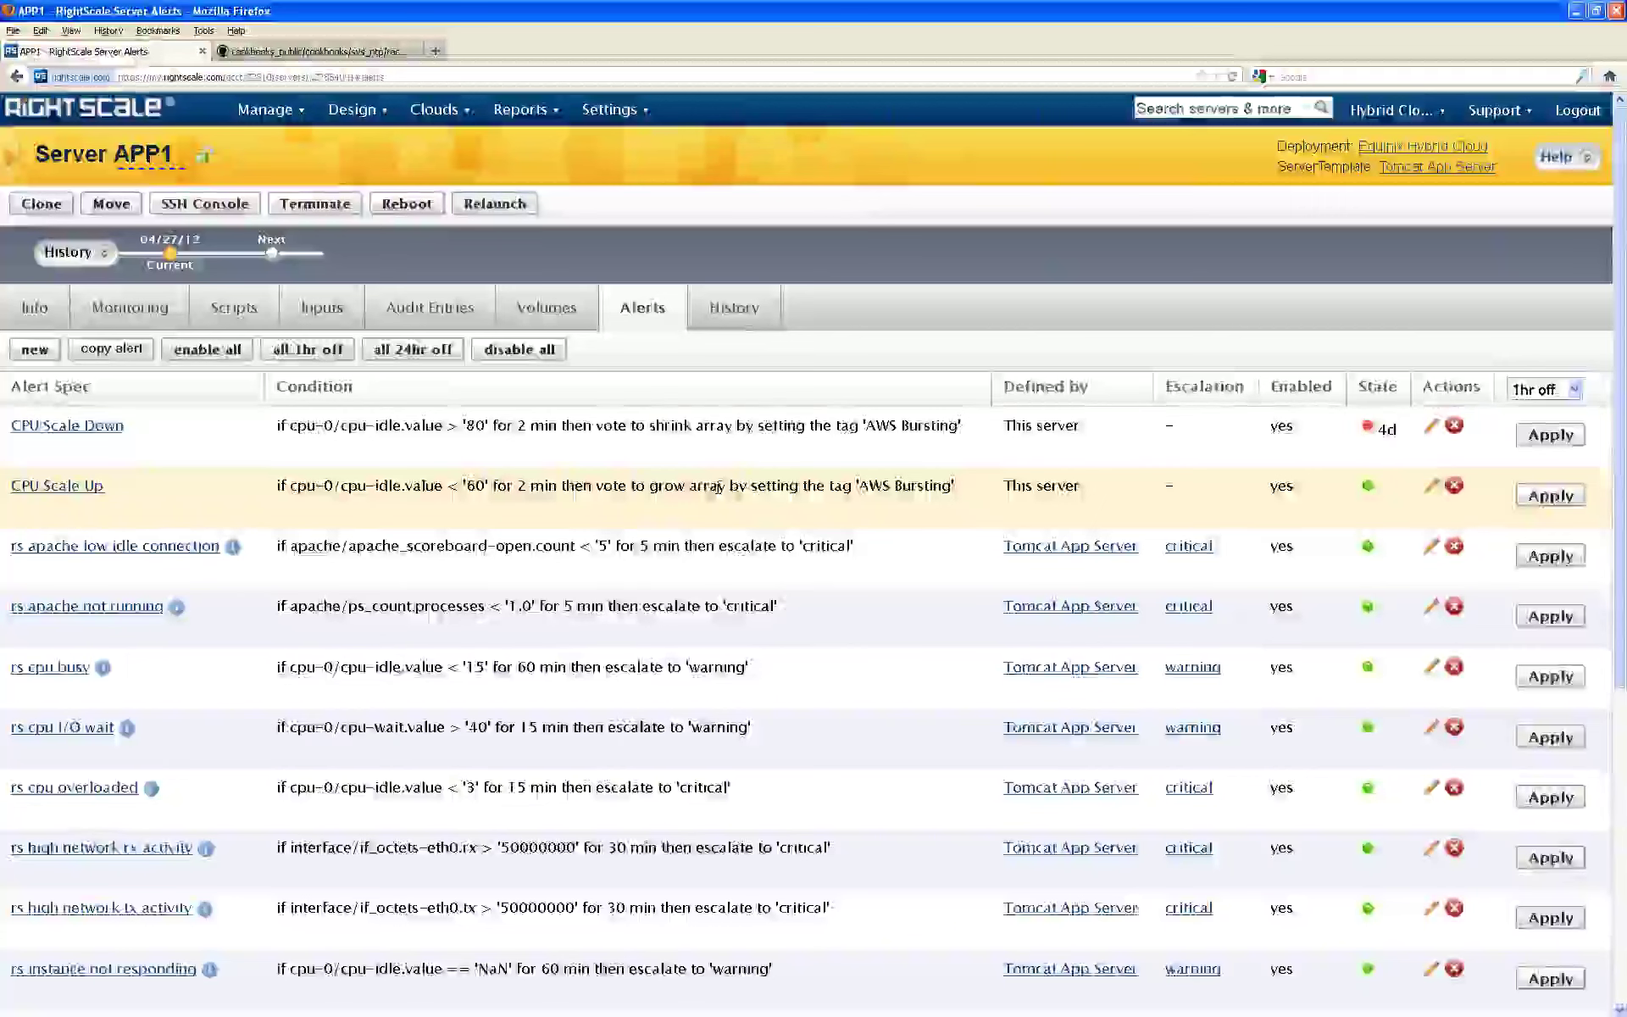
Step: Open the Equinix Hybrid Cloud deployment that APP1 belongs to and review its servers down to the arrays list
{"action": "left_click", "coordinate": [1378, 153]}
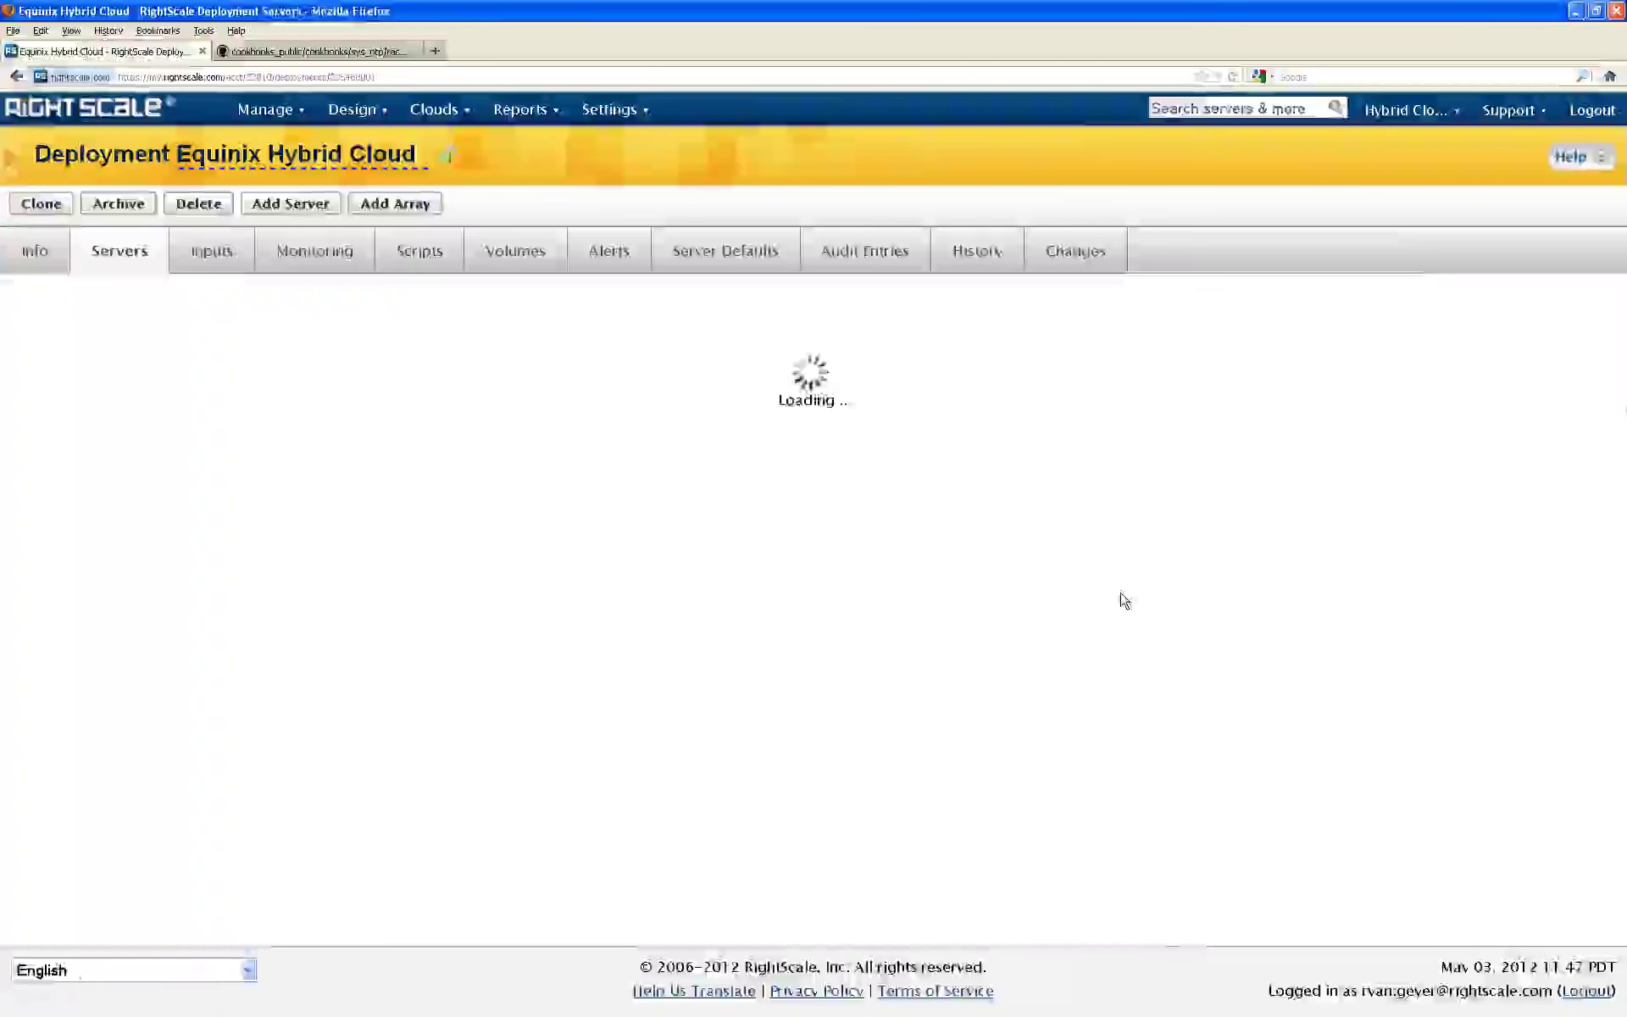
{"action": "scroll", "coordinate": [1124, 602], "scroll_direction": "down", "scroll_amount": 3}
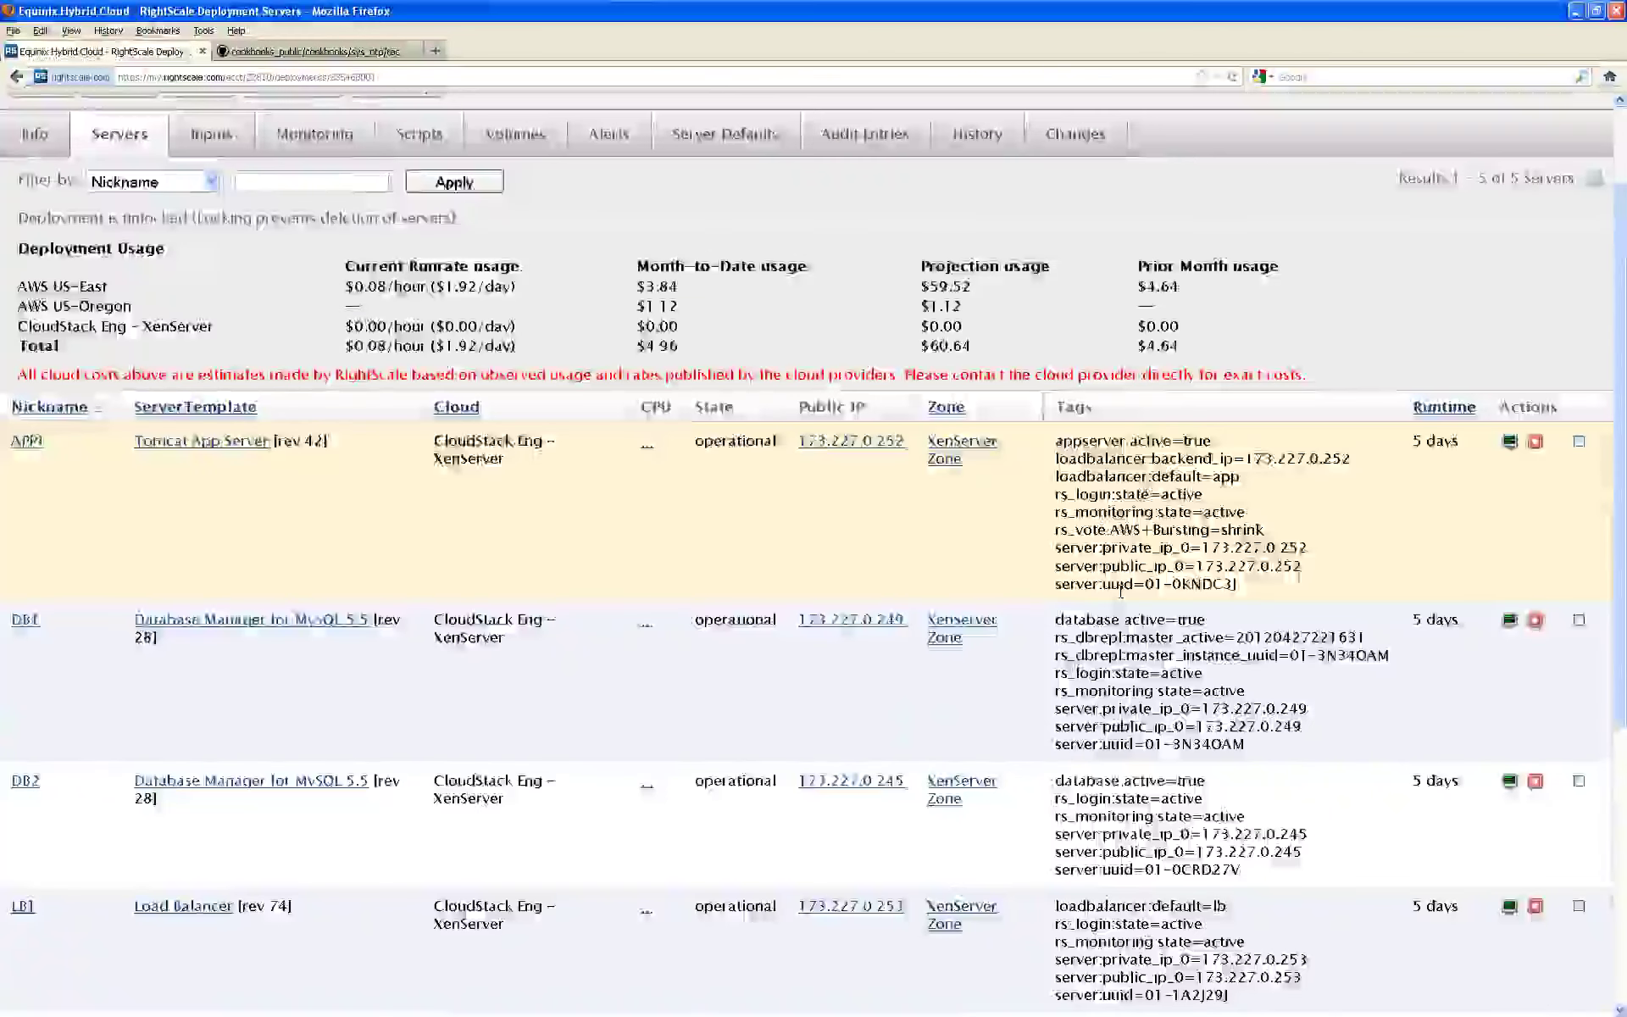
{"action": "scroll", "coordinate": [1120, 591], "scroll_direction": "down", "scroll_amount": 3}
{"action": "scroll", "coordinate": [1119, 593], "scroll_direction": "down", "scroll_amount": 3}
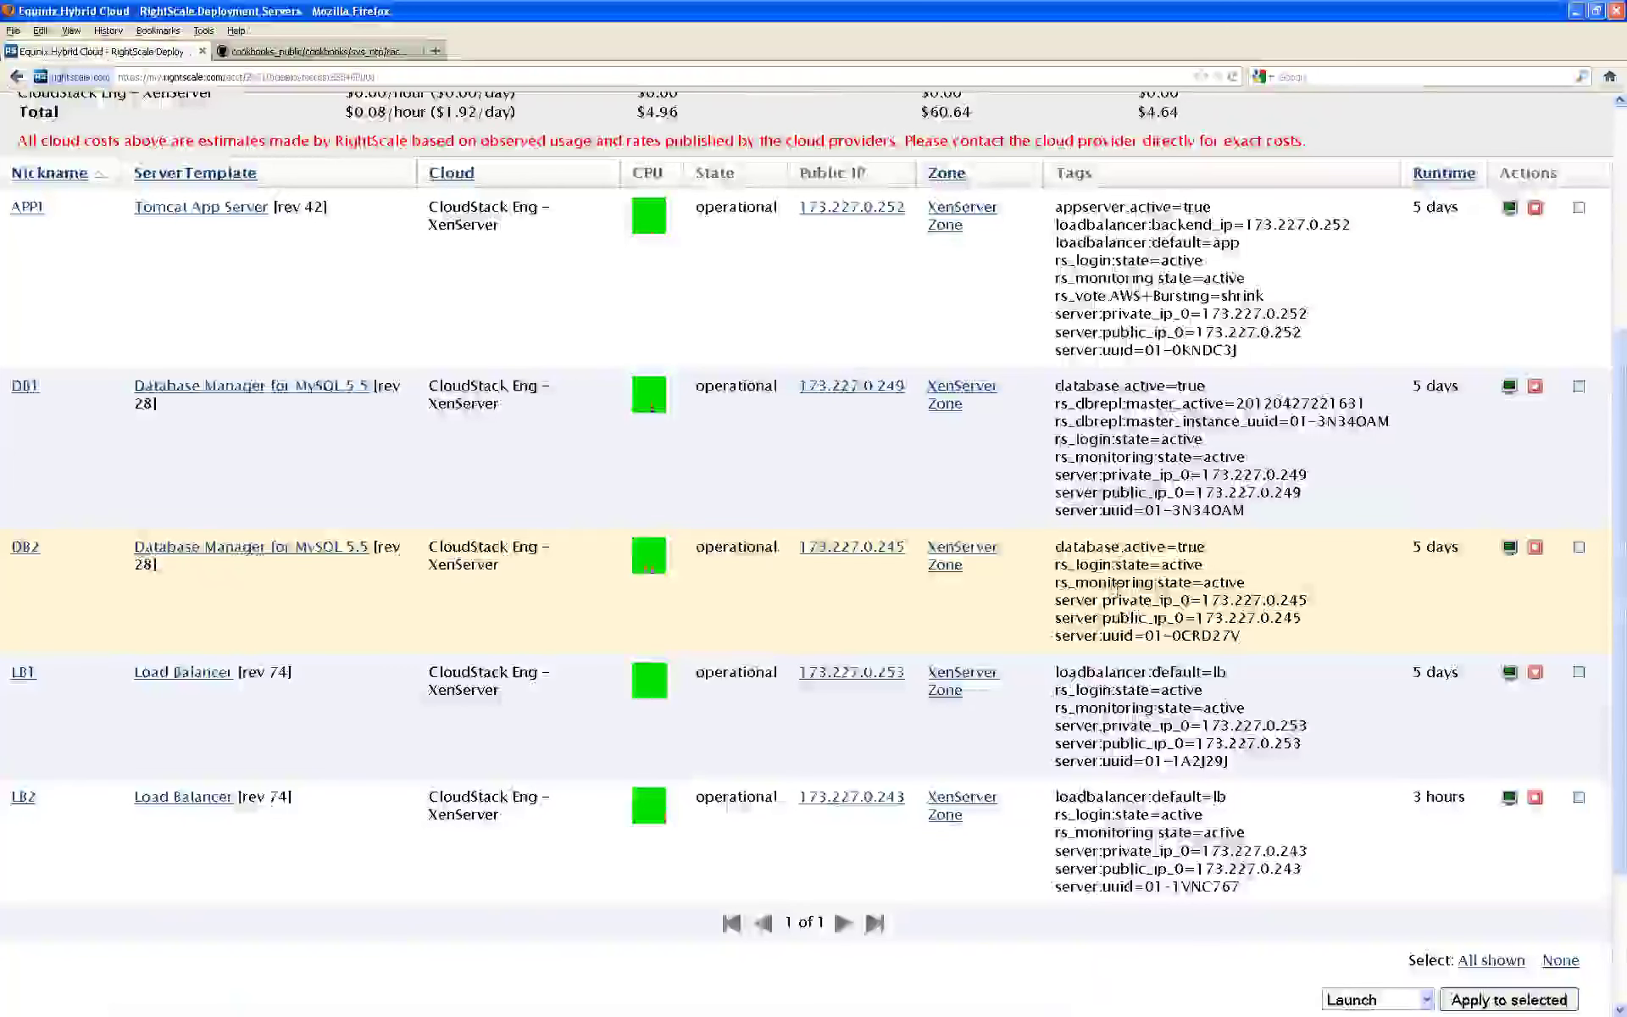
{"action": "scroll", "coordinate": [1117, 591], "scroll_direction": "down", "scroll_amount": 3}
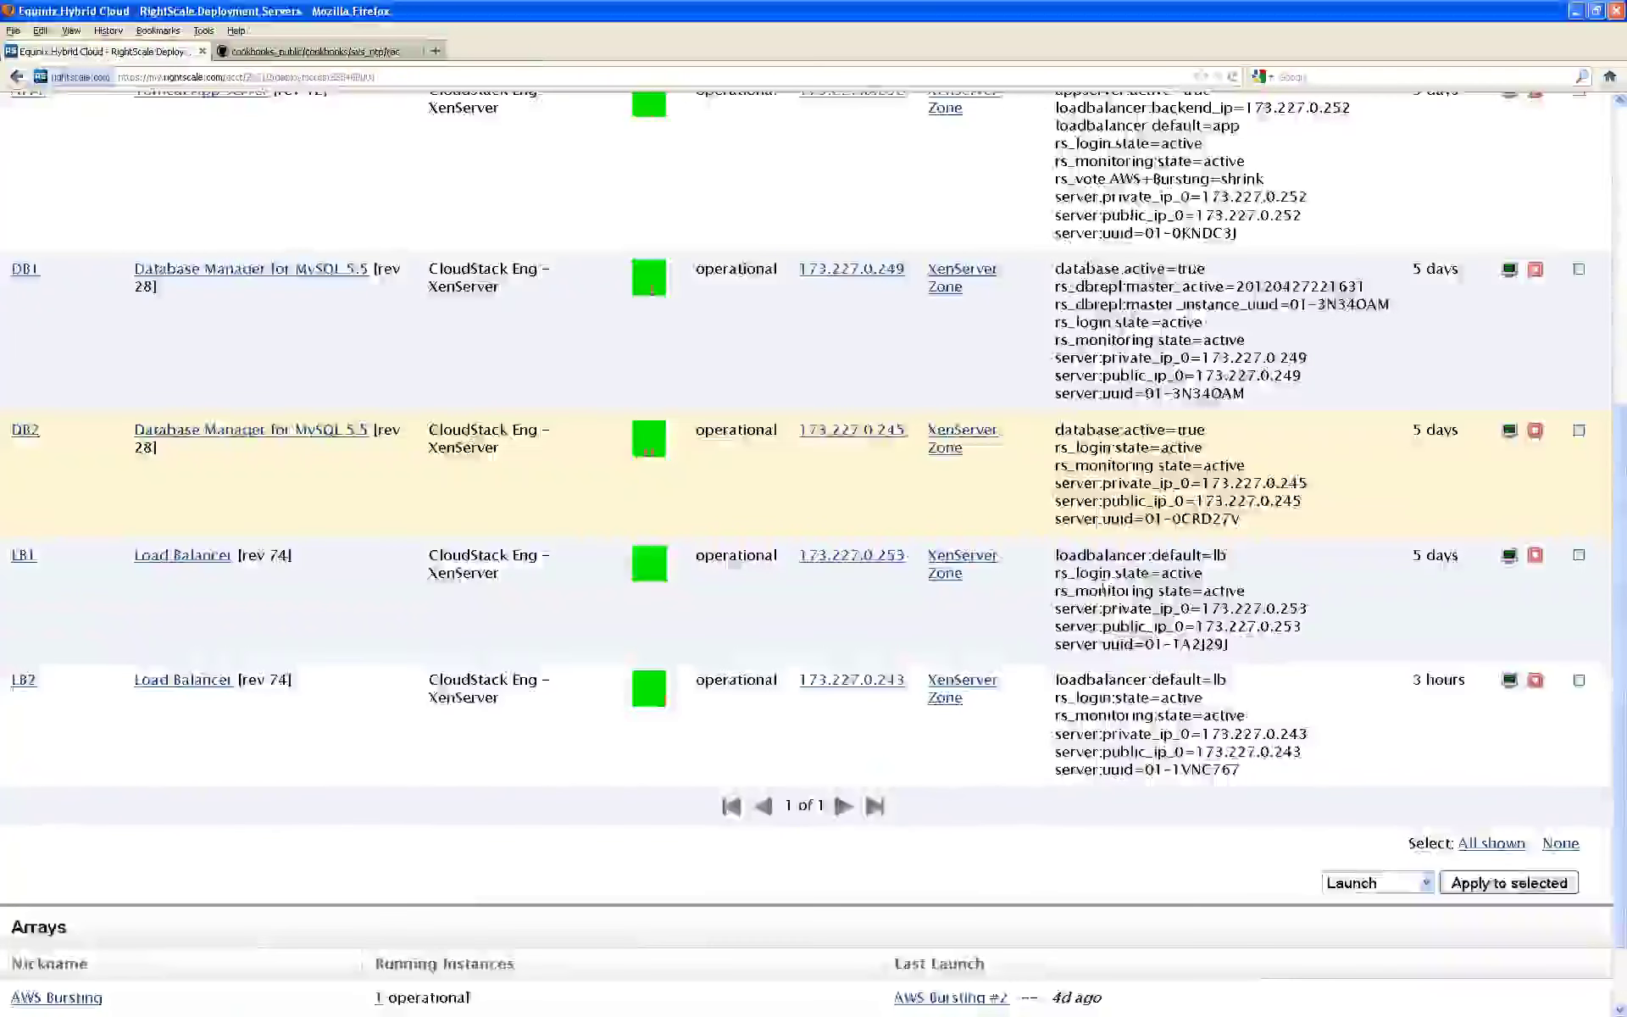
{"action": "scroll", "coordinate": [1119, 594], "scroll_direction": "down", "scroll_amount": 3}
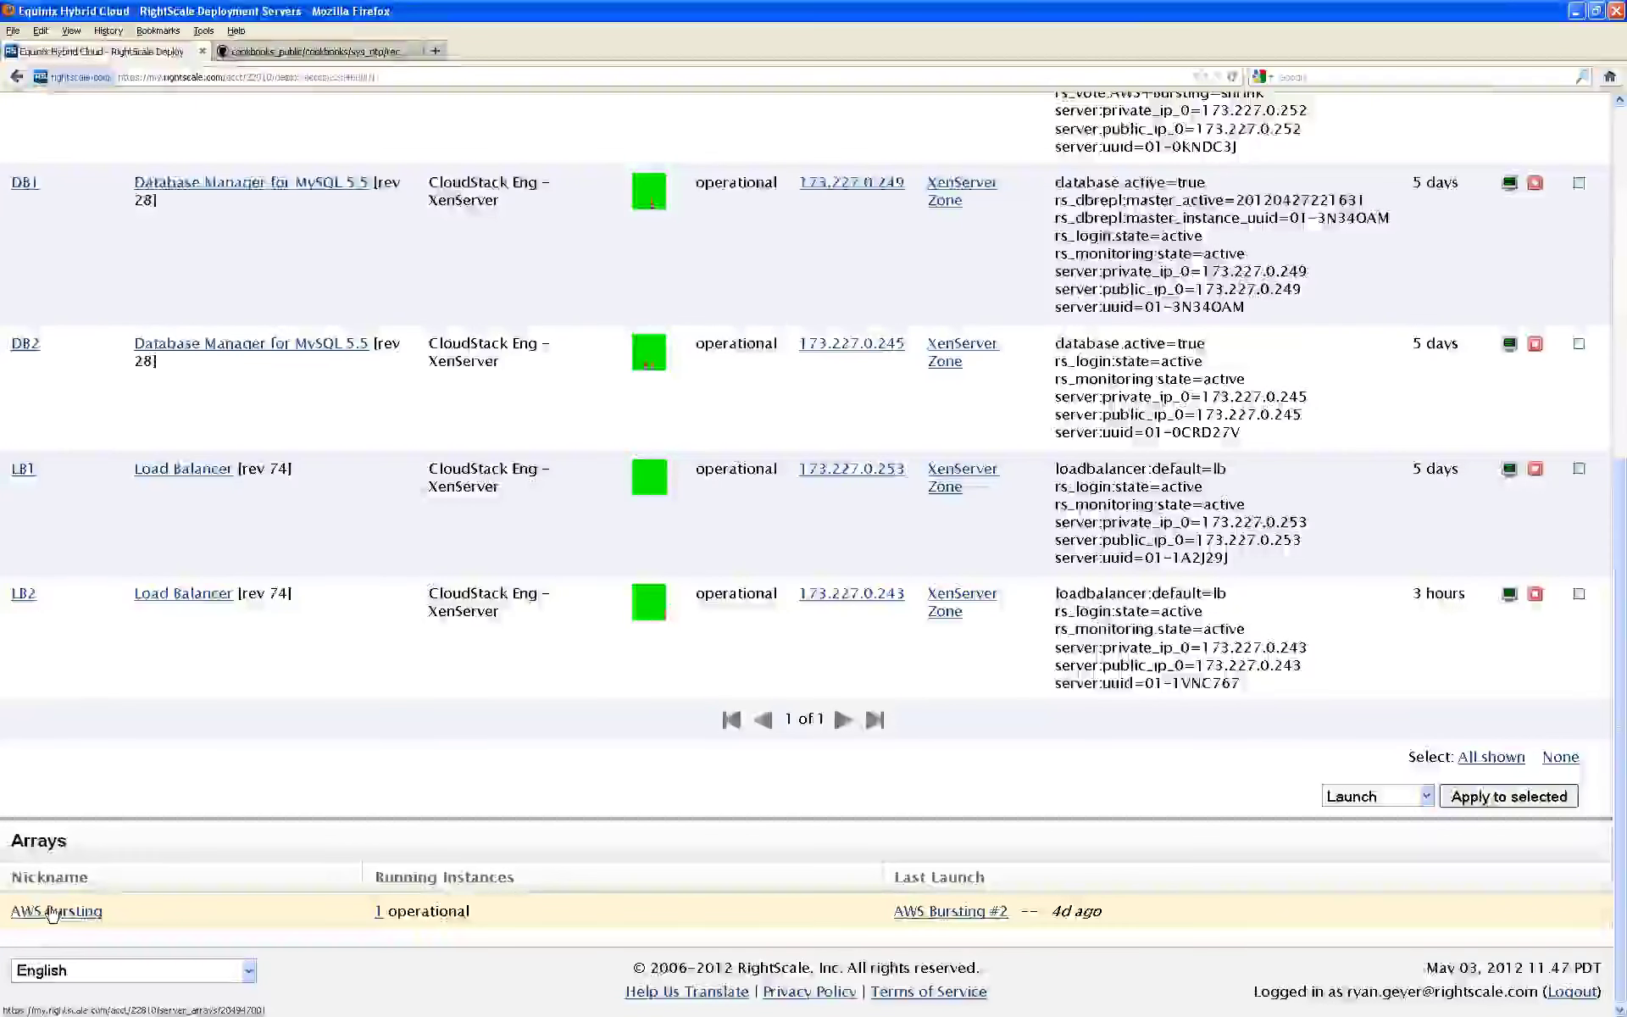
Step: Open the AWS Bursting server array and examine its server options, allocation policy, alert options and scaling stats
{"action": "left_click", "coordinate": [52, 913]}
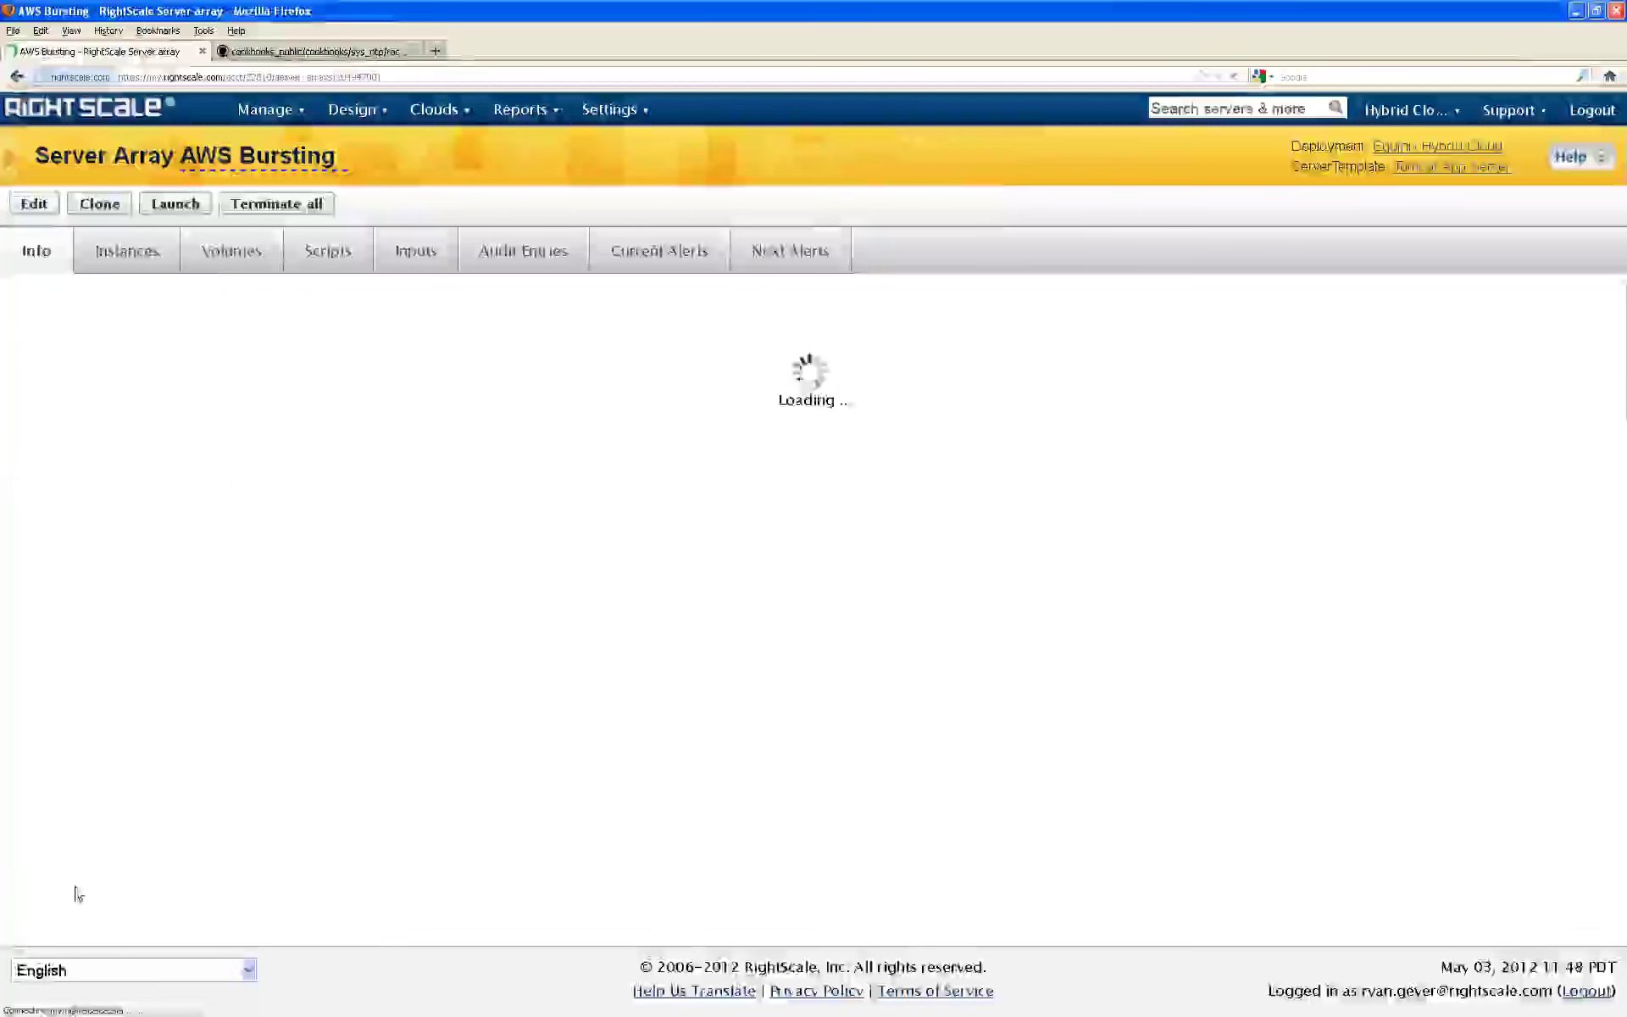
{"action": "scroll", "coordinate": [79, 877], "scroll_direction": "down", "scroll_amount": 3}
{"action": "scroll", "coordinate": [79, 877], "scroll_direction": "down", "scroll_amount": 5}
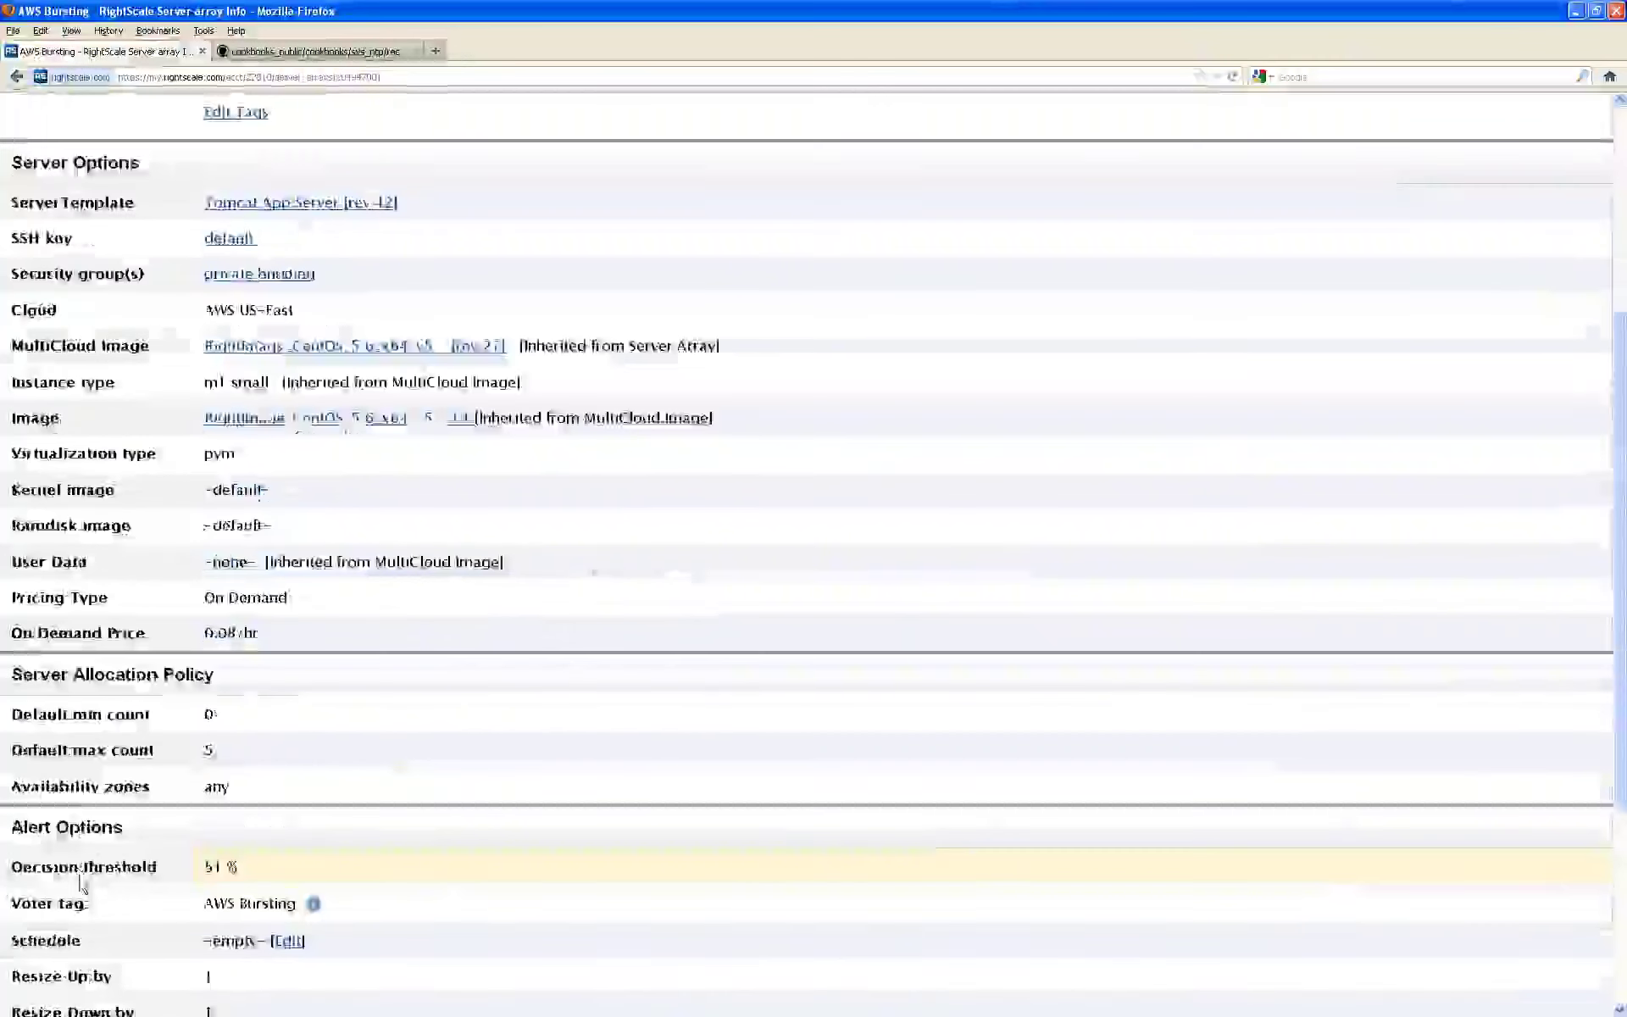
{"action": "scroll", "coordinate": [85, 879], "scroll_direction": "down", "scroll_amount": 7}
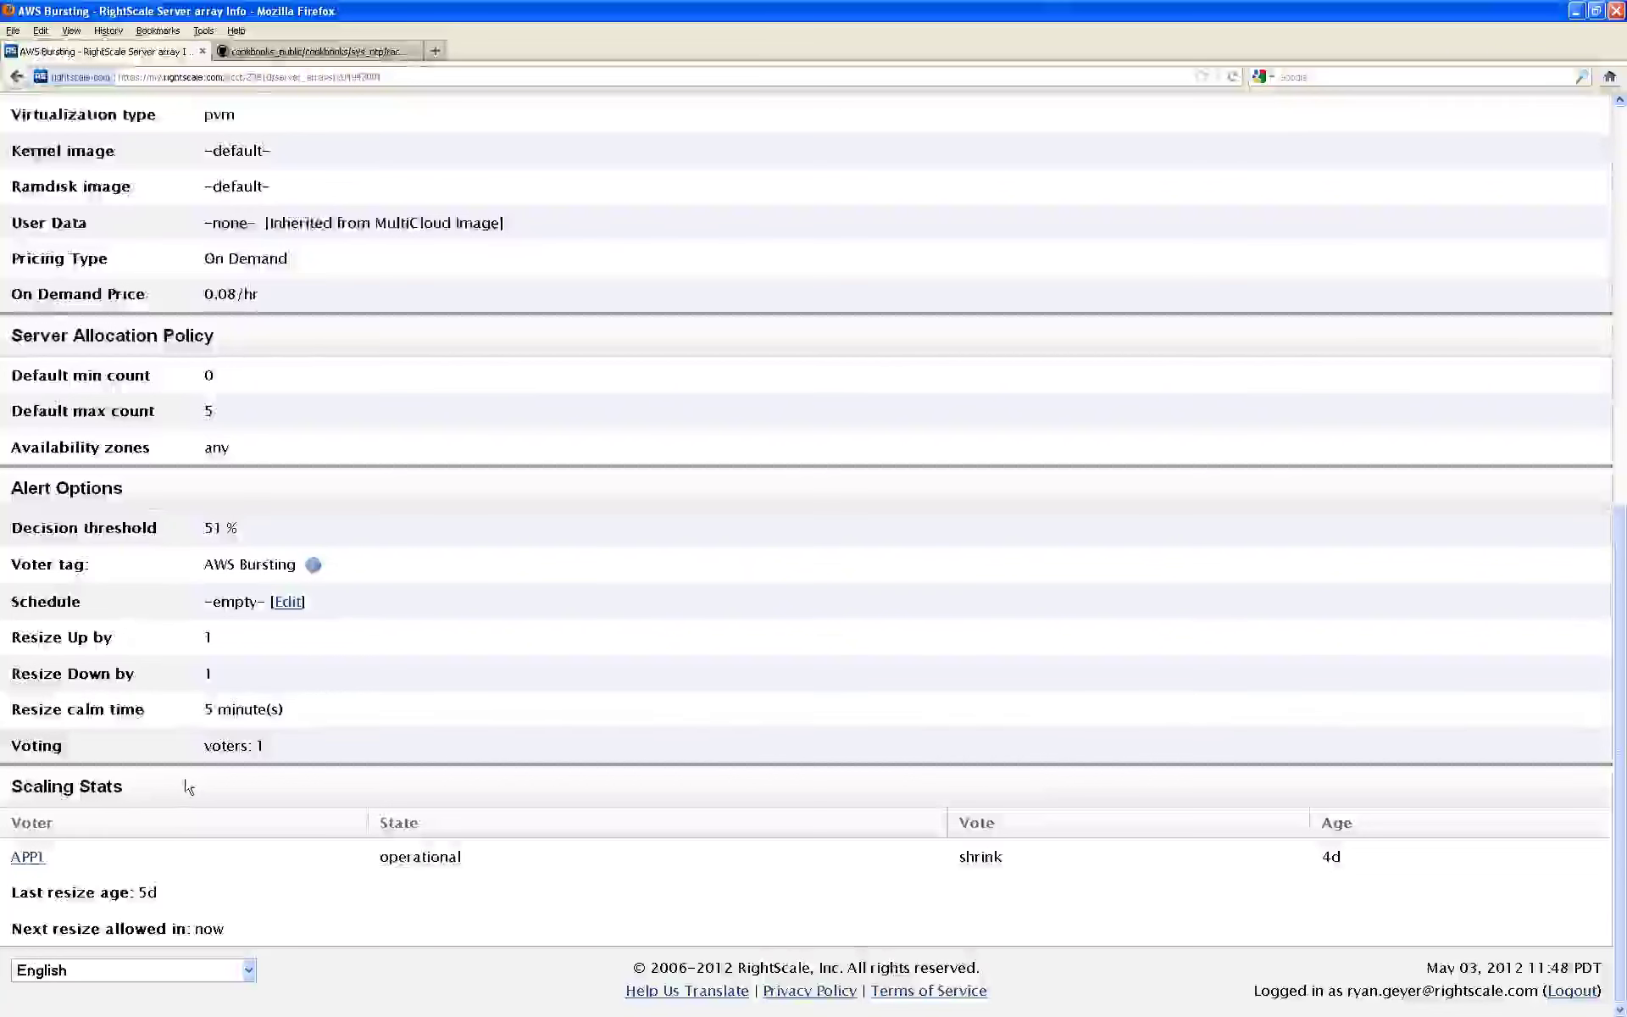
{"action": "scroll", "coordinate": [205, 777], "scroll_direction": "up", "scroll_amount": 2}
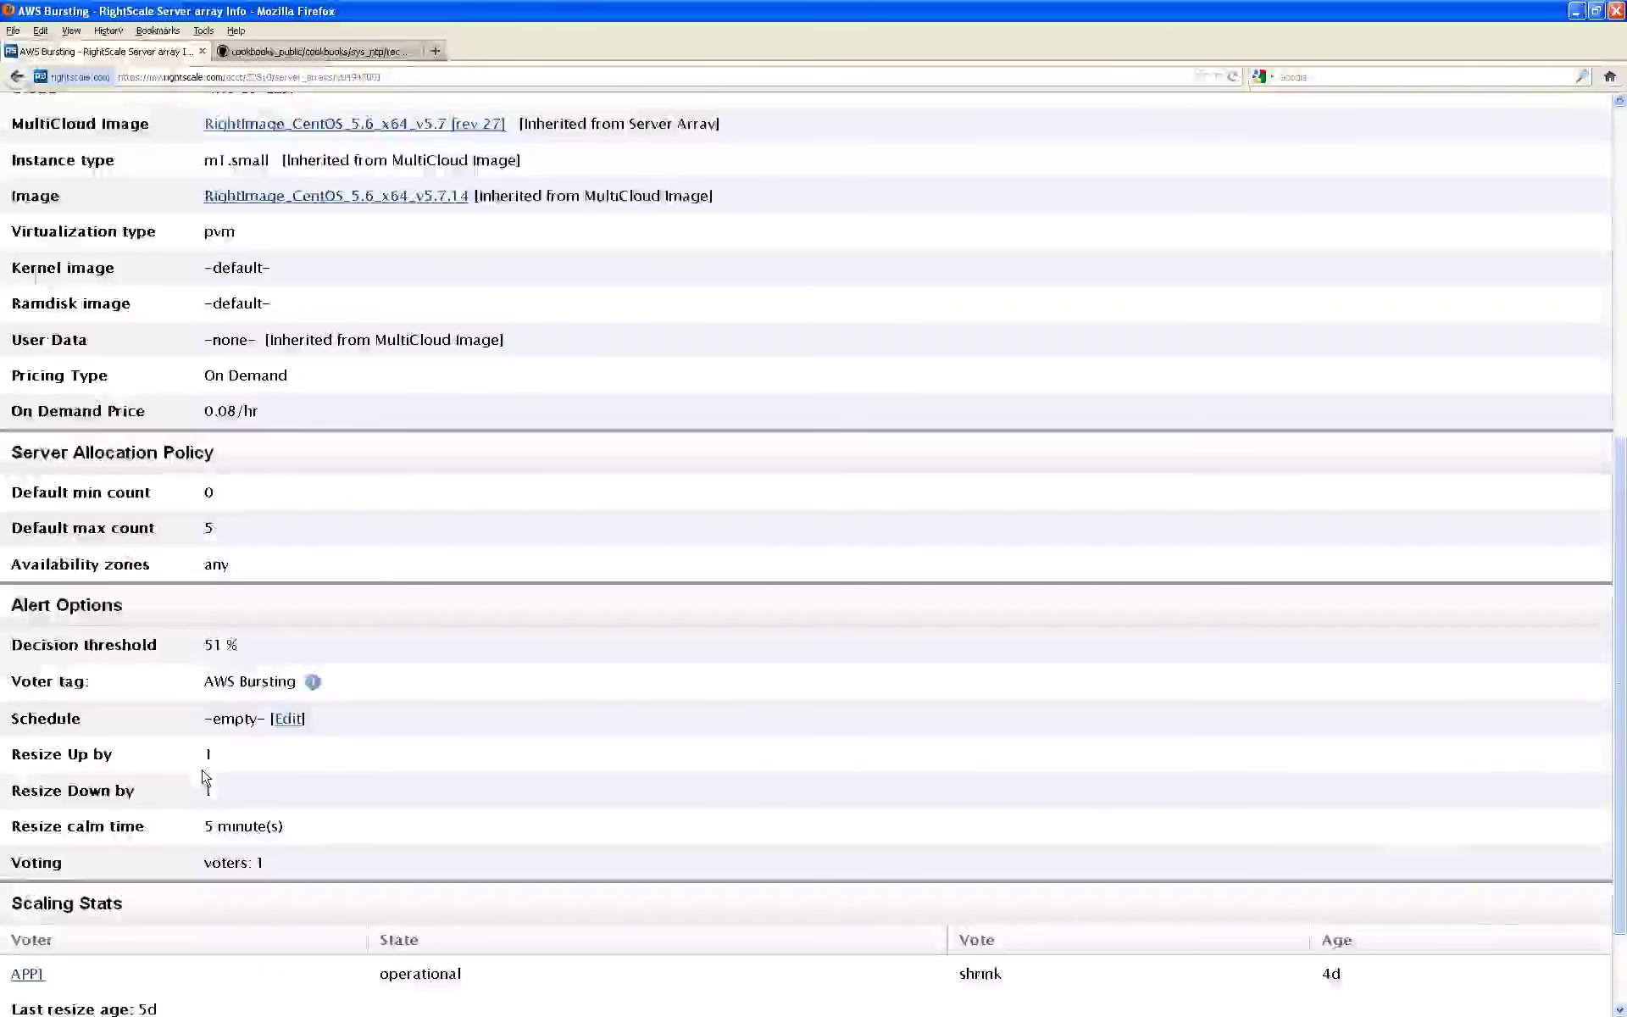
{"action": "scroll", "coordinate": [206, 781], "scroll_direction": "up", "scroll_amount": 10}
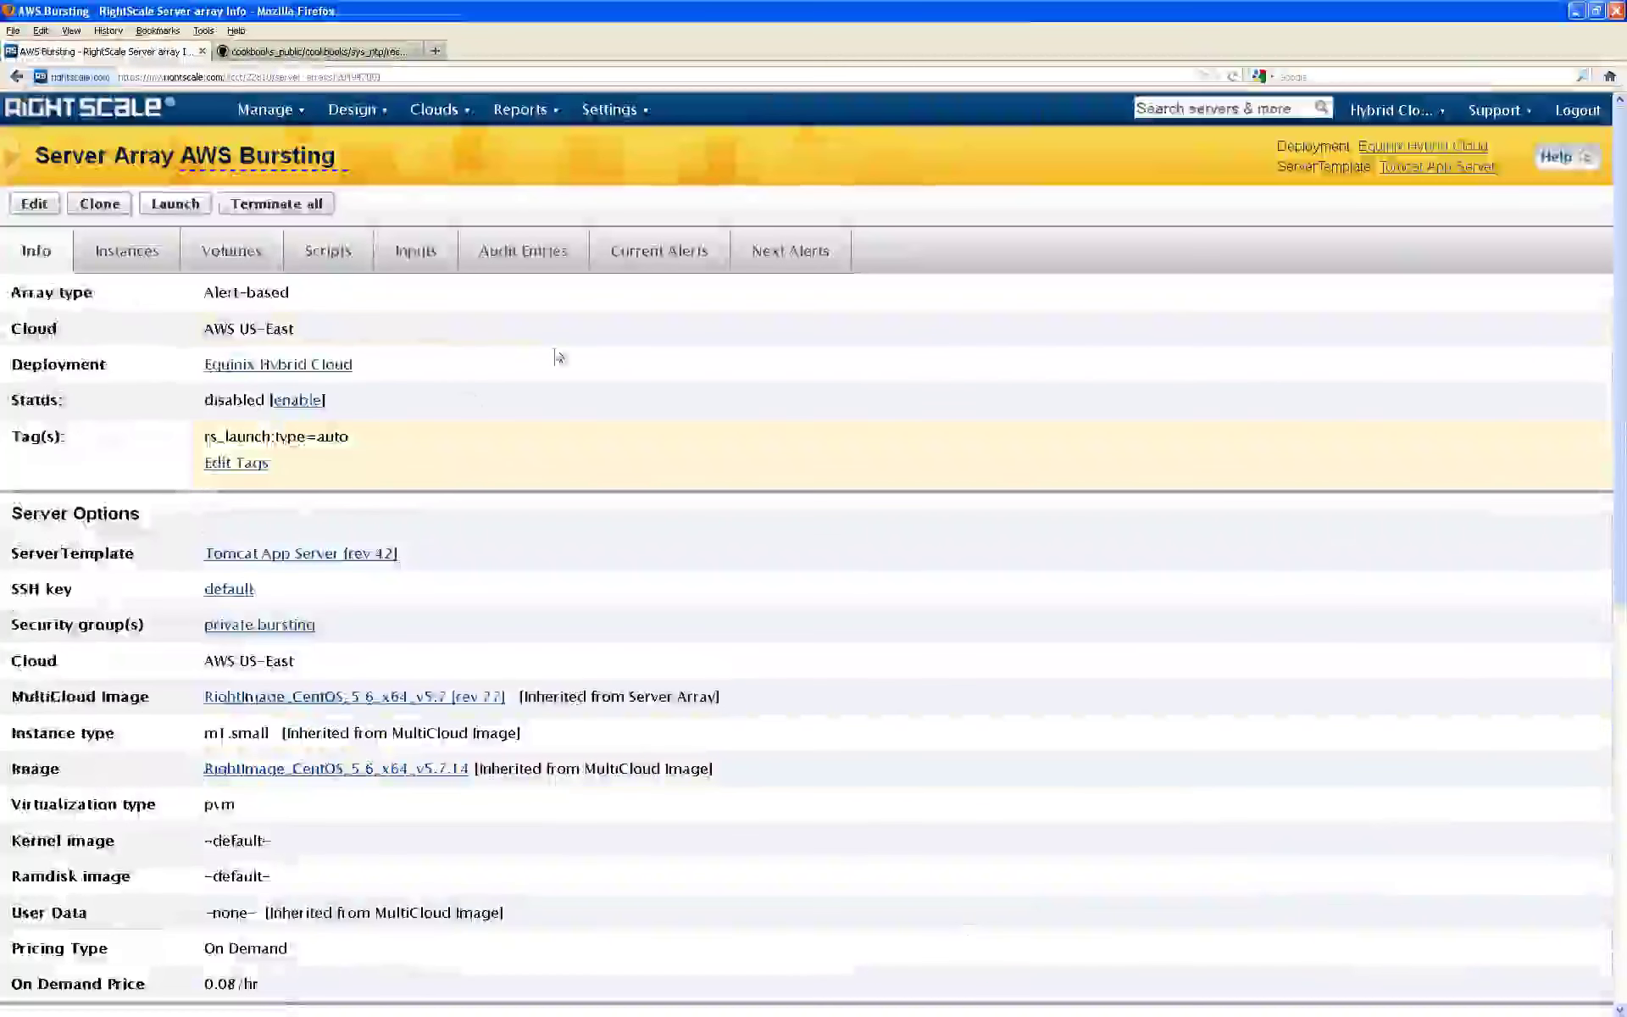
Step: Return from the array to the Equinix Hybrid Cloud deployment and look over its servers and their tags
{"action": "left_click", "coordinate": [1397, 147]}
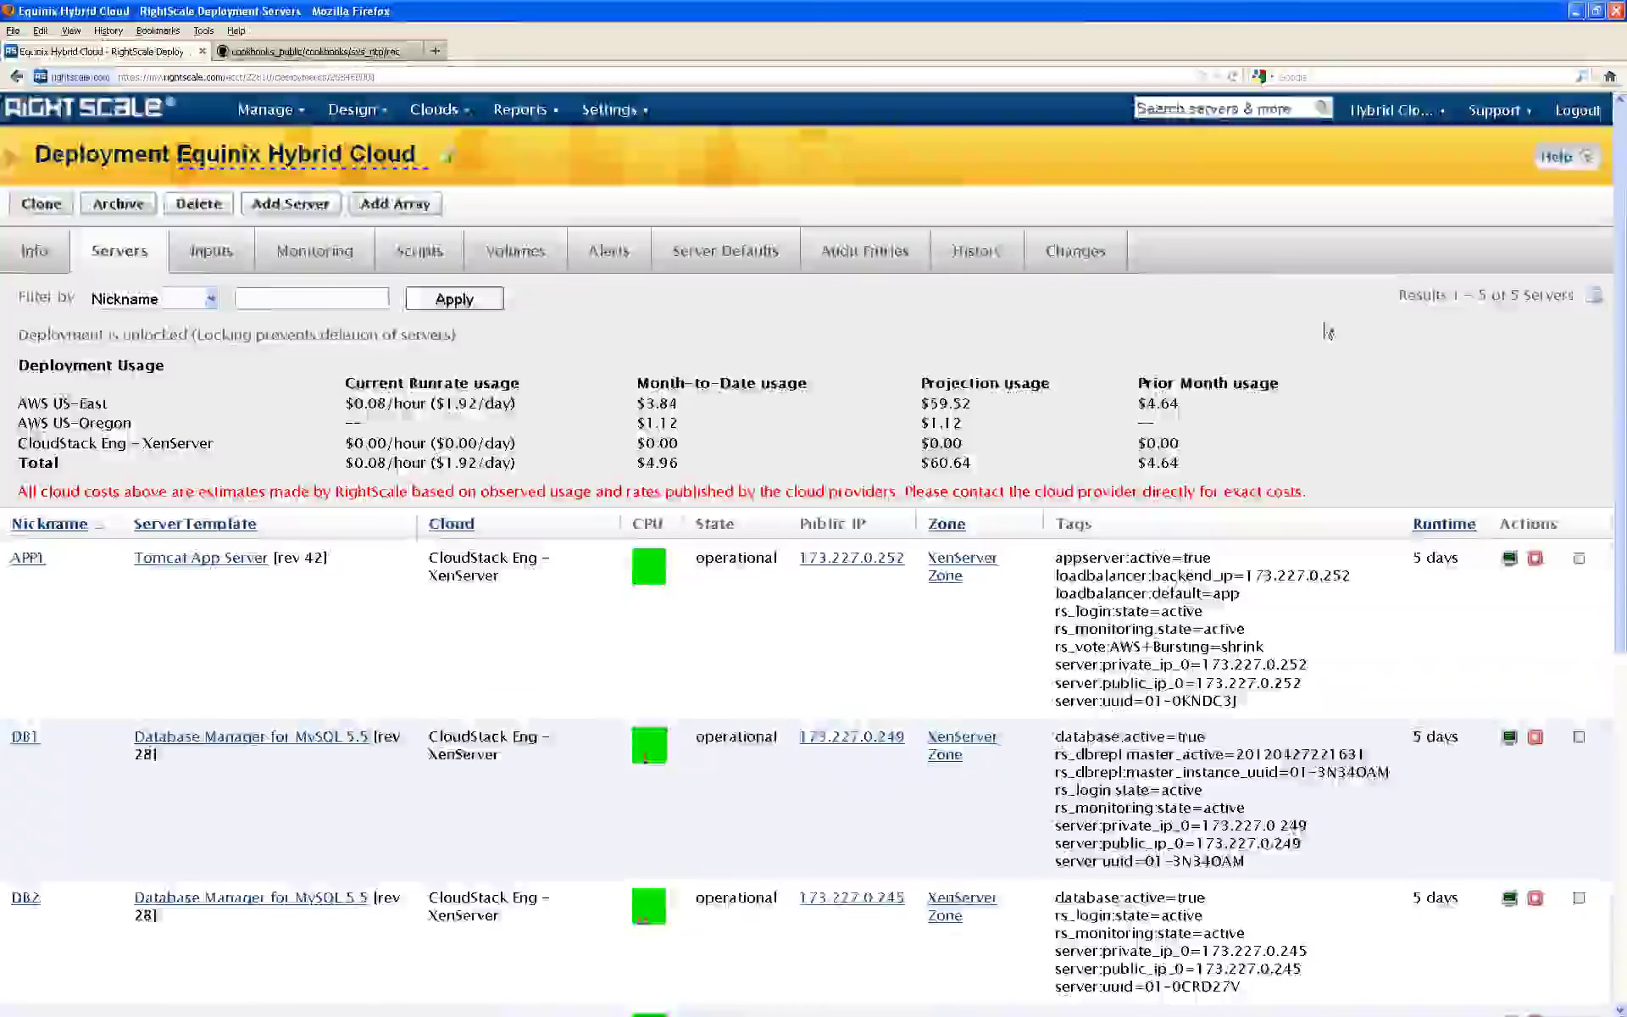
{"action": "scroll", "coordinate": [1322, 356], "scroll_direction": "down", "scroll_amount": 3}
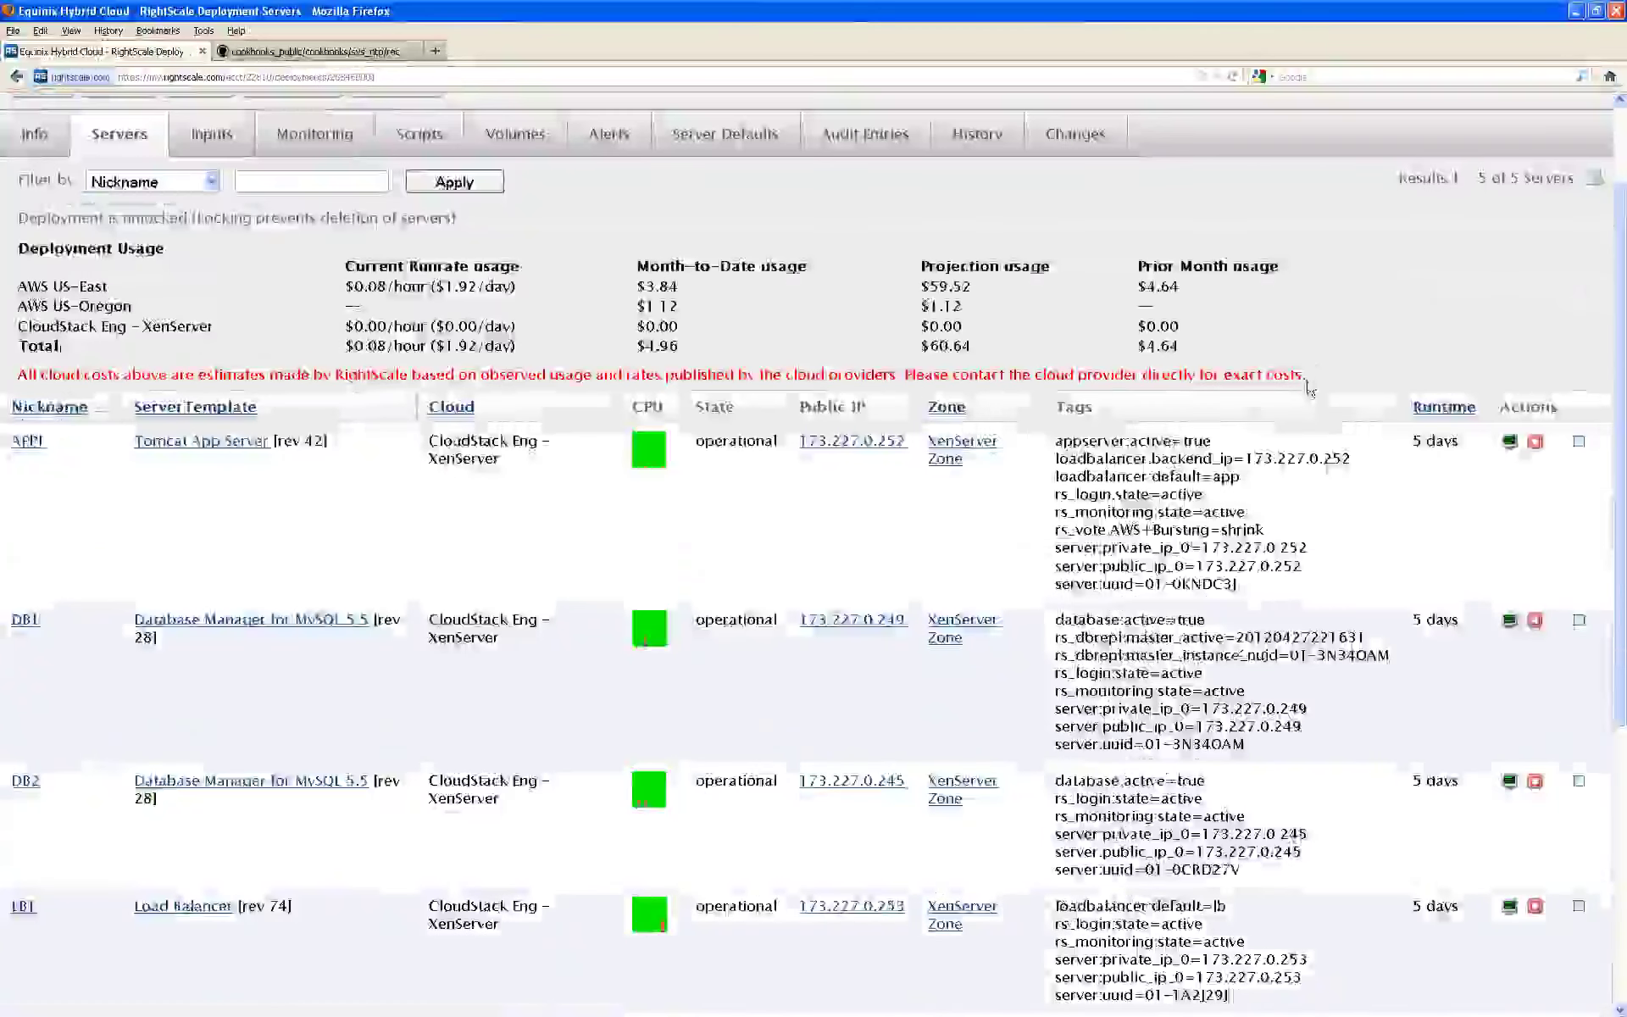
{"action": "scroll", "coordinate": [1310, 386], "scroll_direction": "down", "scroll_amount": 6}
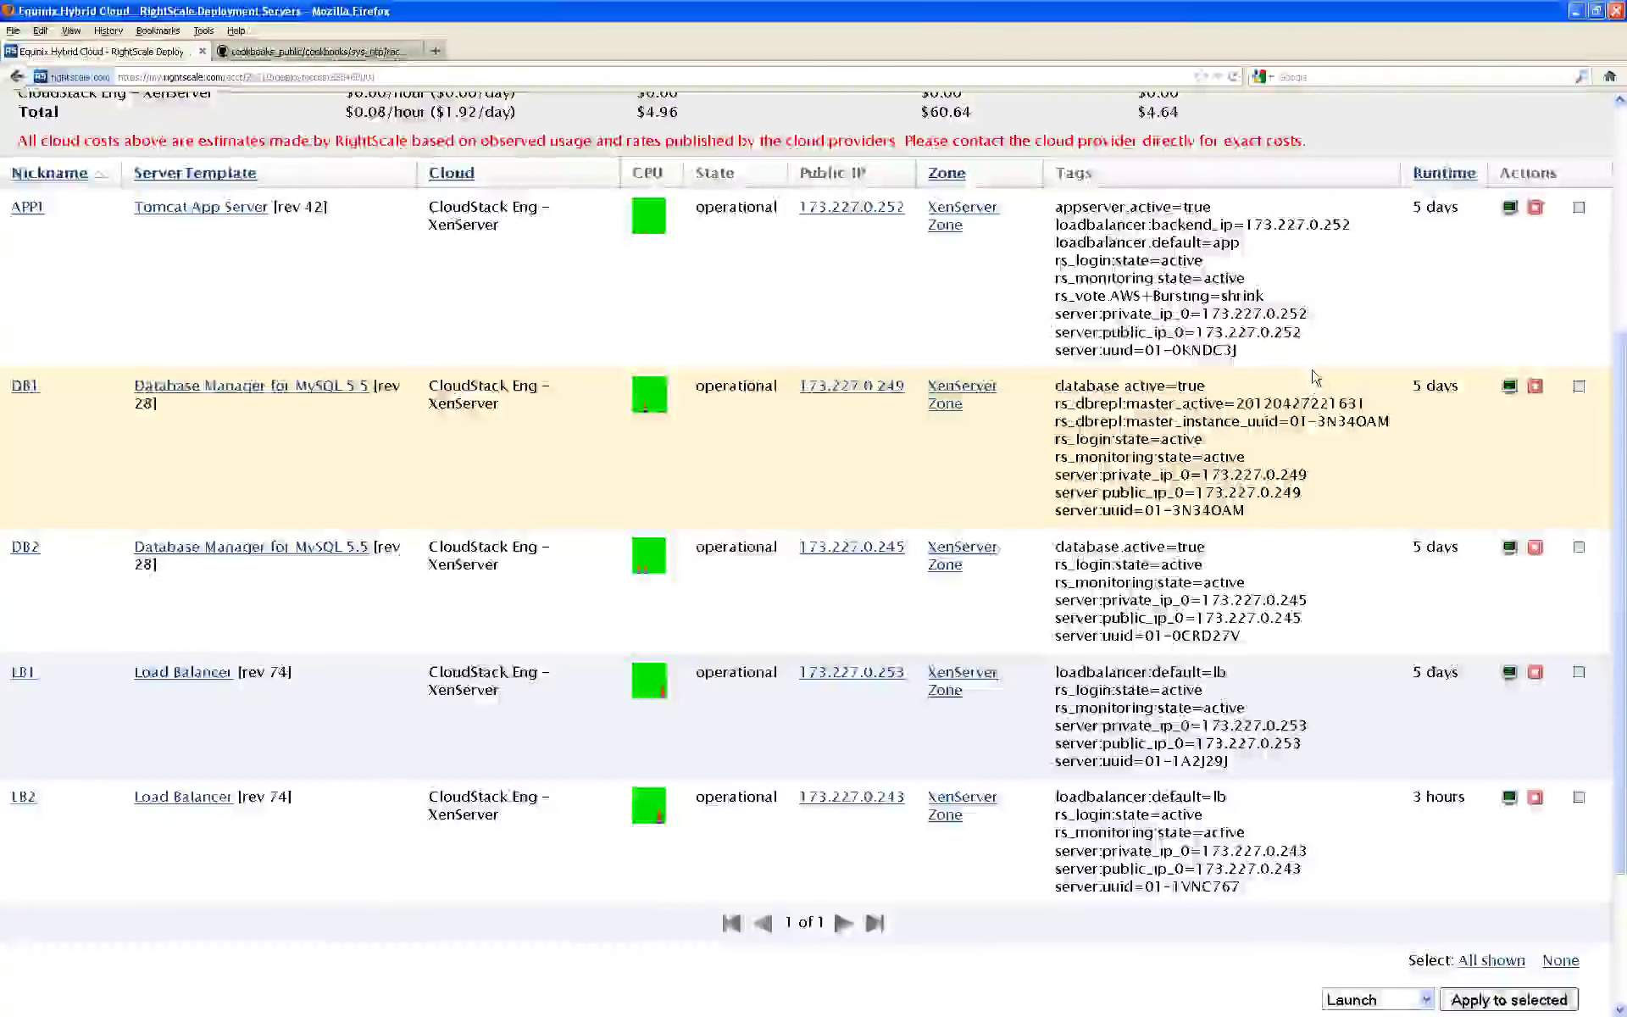